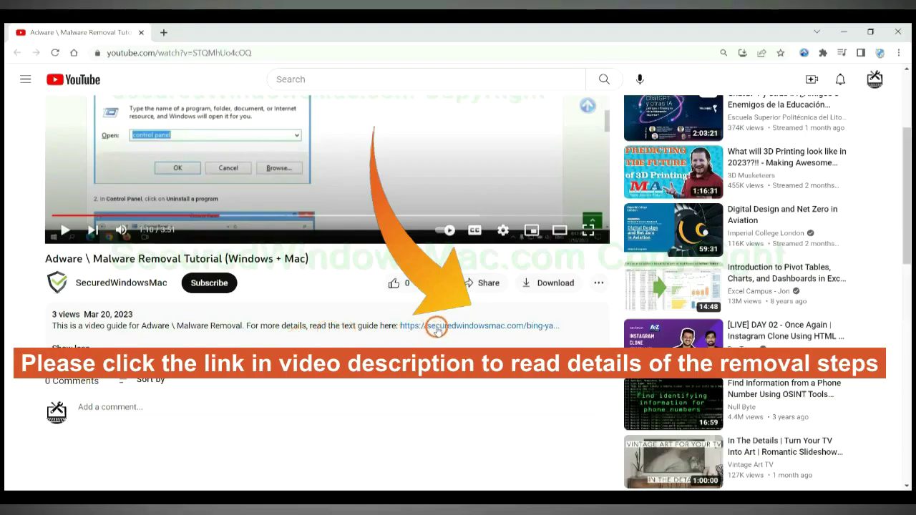
- Follow the securedwindowsmac.com link in the video description to open the 'Bing \ Yahoo Redirect' guide
click(436, 327)
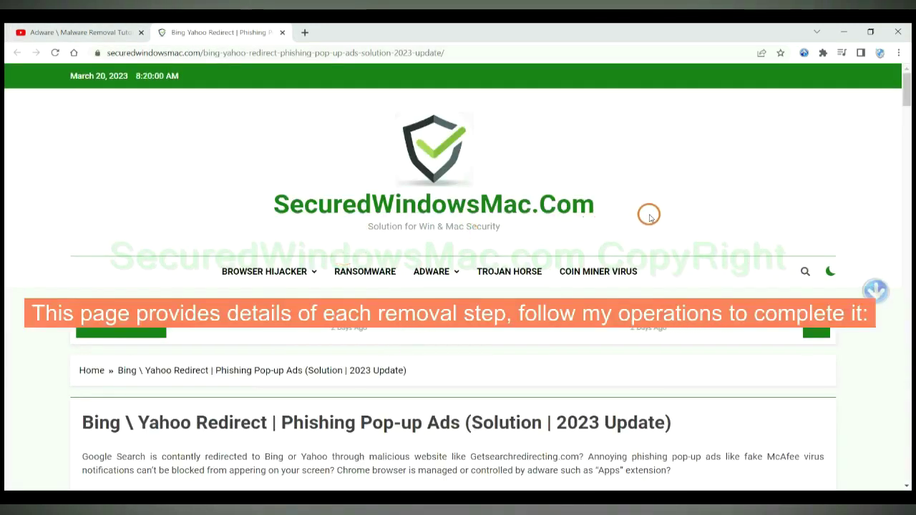
- Scroll the guide to the Instant Automatic Removal heading with the SpyHunter download buttons
scroll(649, 214, down, 10)
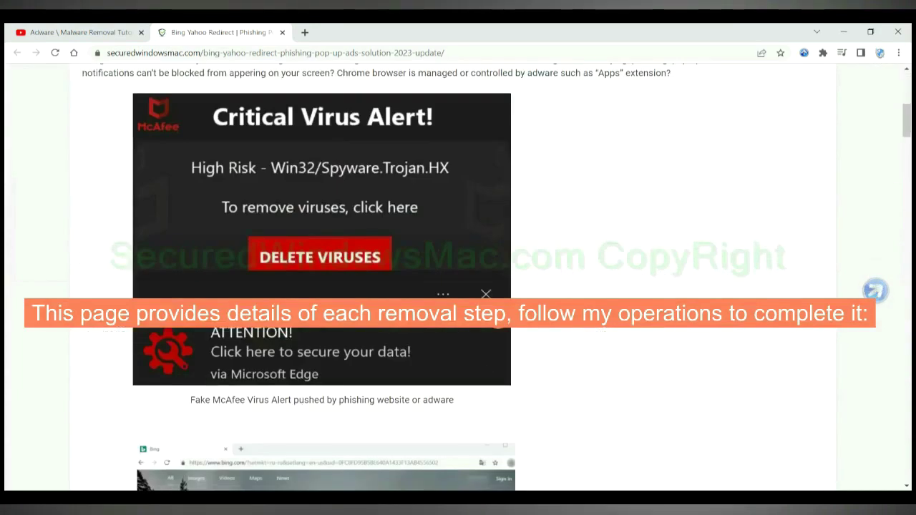
scroll(499, 320, down, 7)
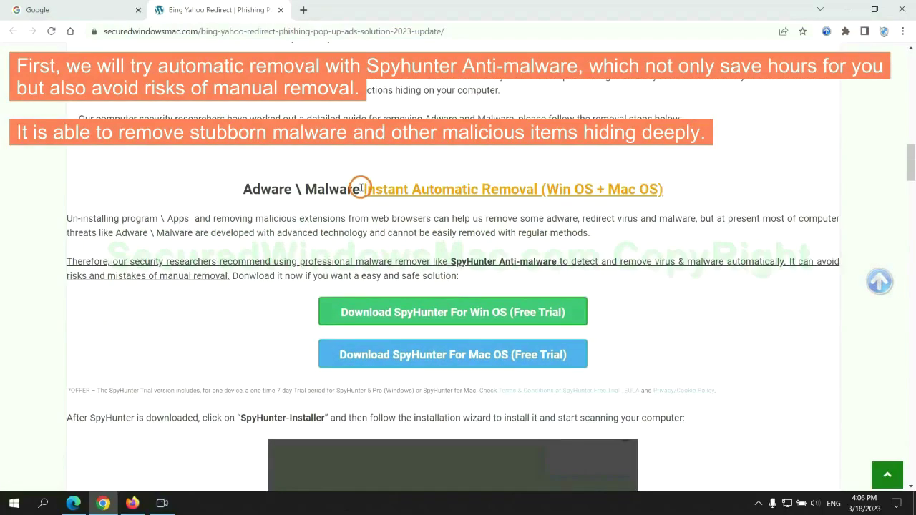
drag(362, 188, 534, 189)
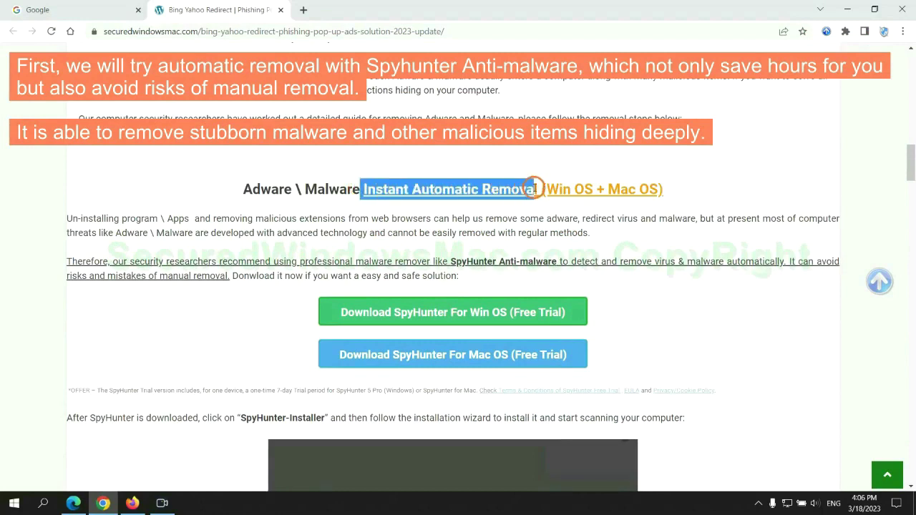
click(457, 160)
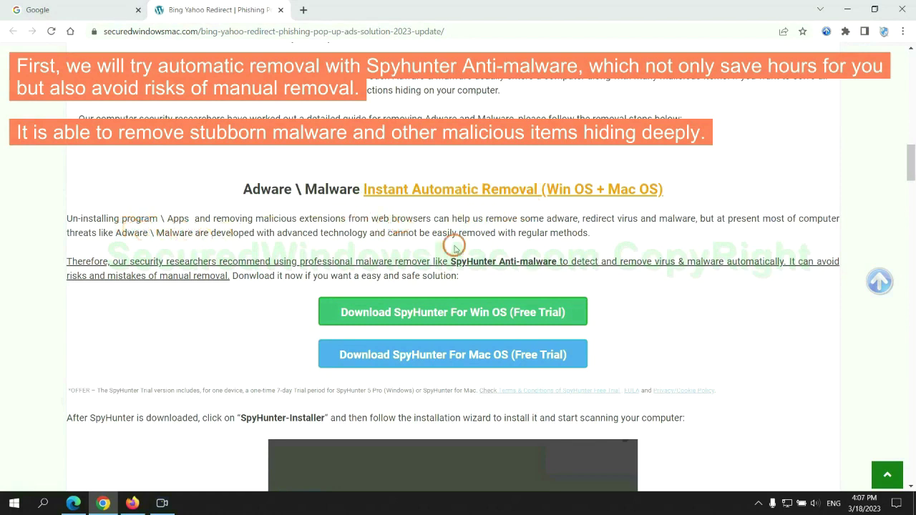
scroll(322, 227, down, 1)
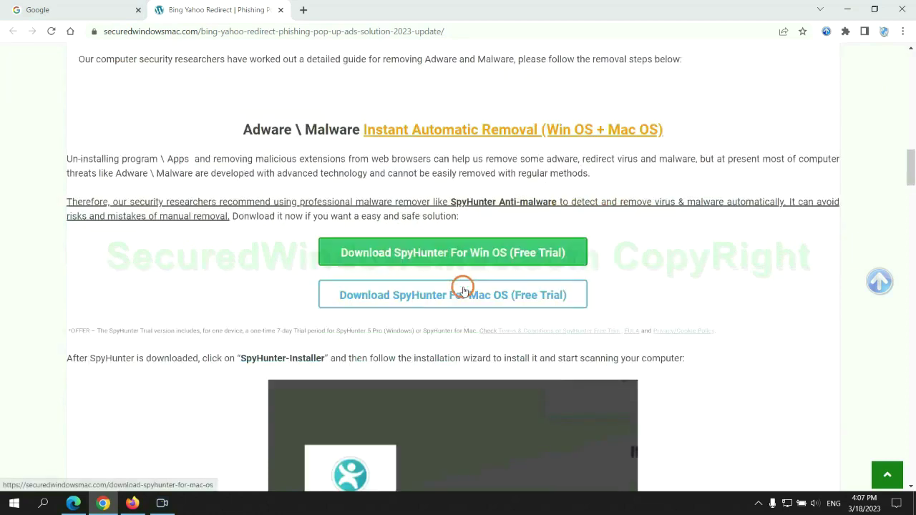
- Download SpyHunter-Installer.exe for Win OS, keep it despite the warning, and run it
scroll(463, 288, down, 1)
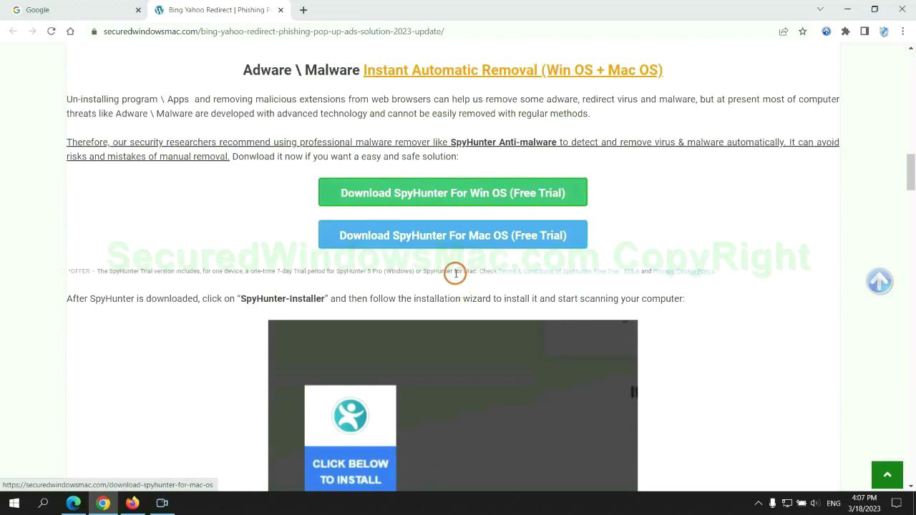
scroll(453, 257, down, 1)
click(463, 138)
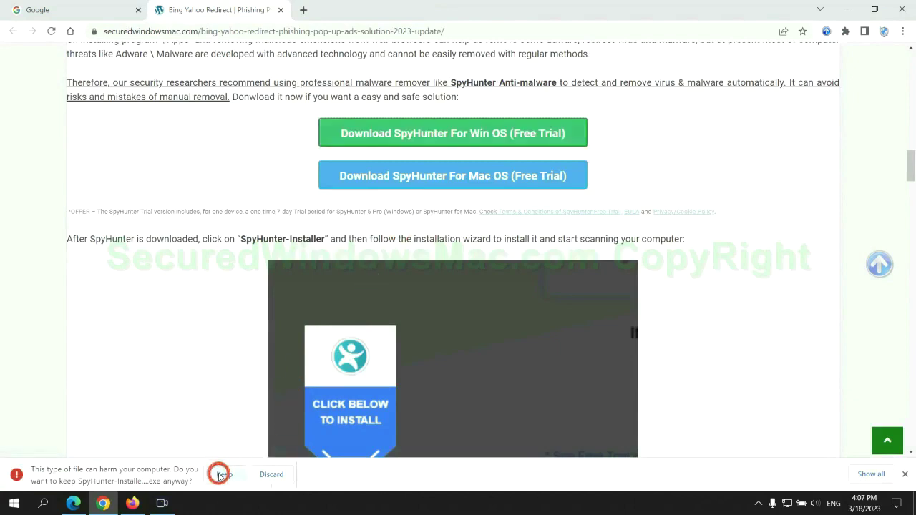
click(223, 474)
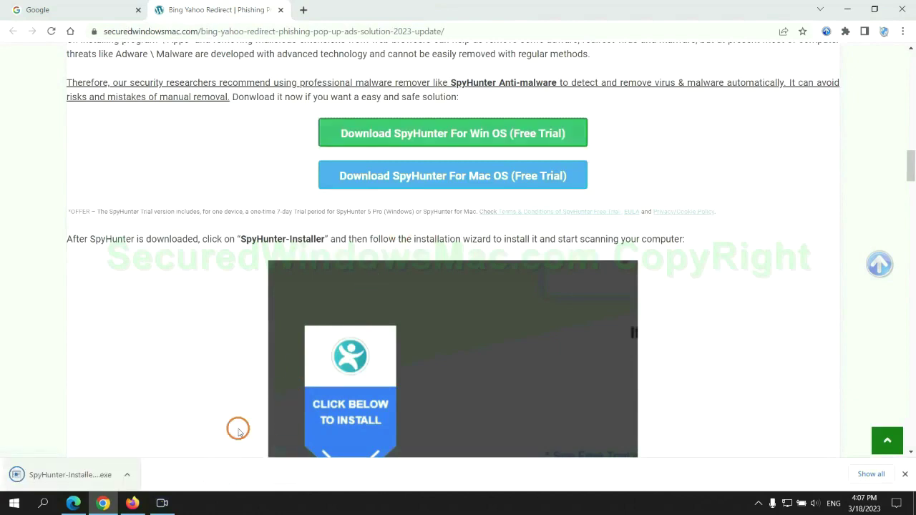
click(87, 475)
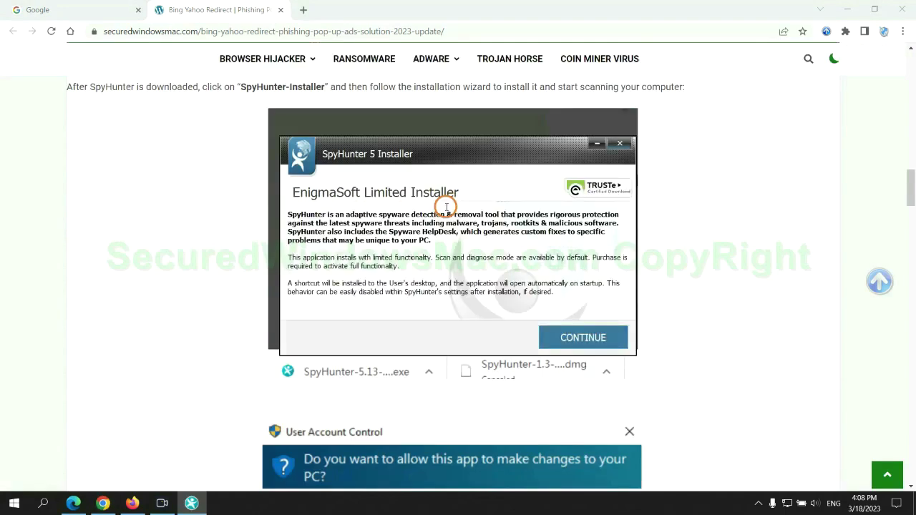
- Install SpyHunter 5 after accepting the EULA, scan the PC finding 703 issues, and choose the 7-day trial
click(602, 333)
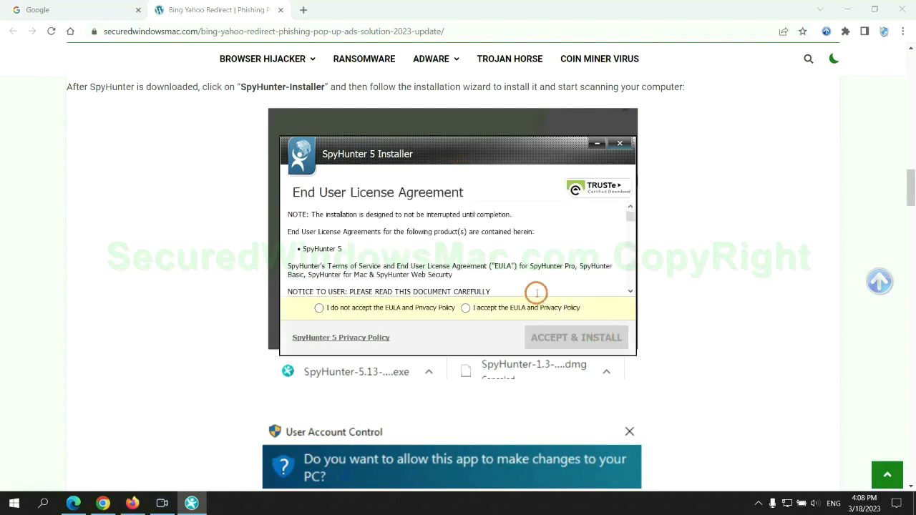
click(465, 308)
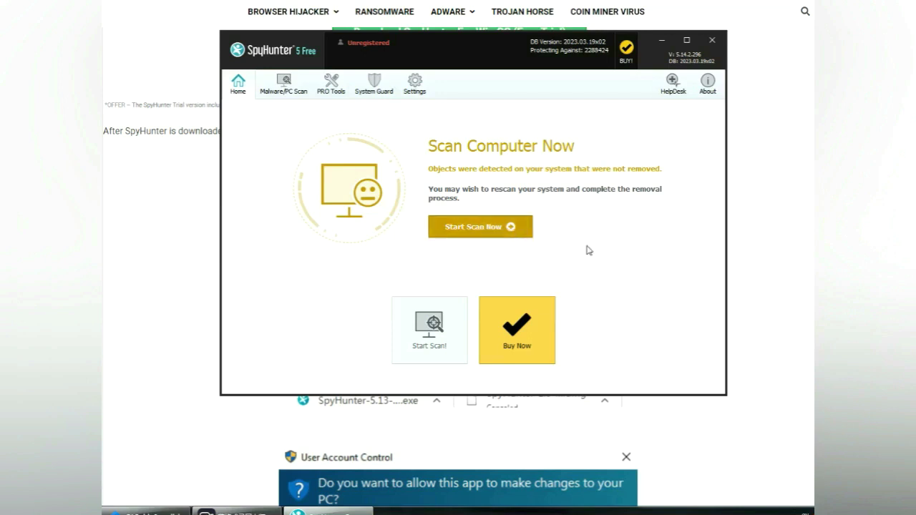
click(480, 226)
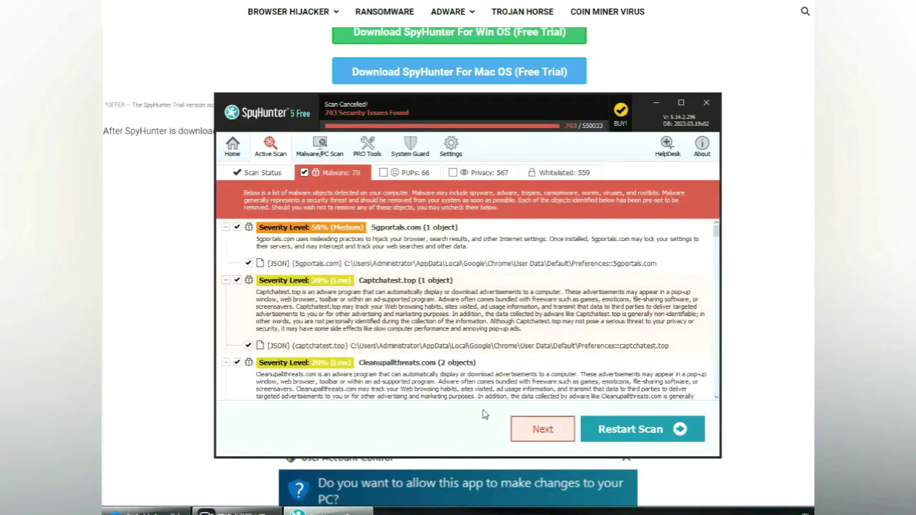
click(542, 430)
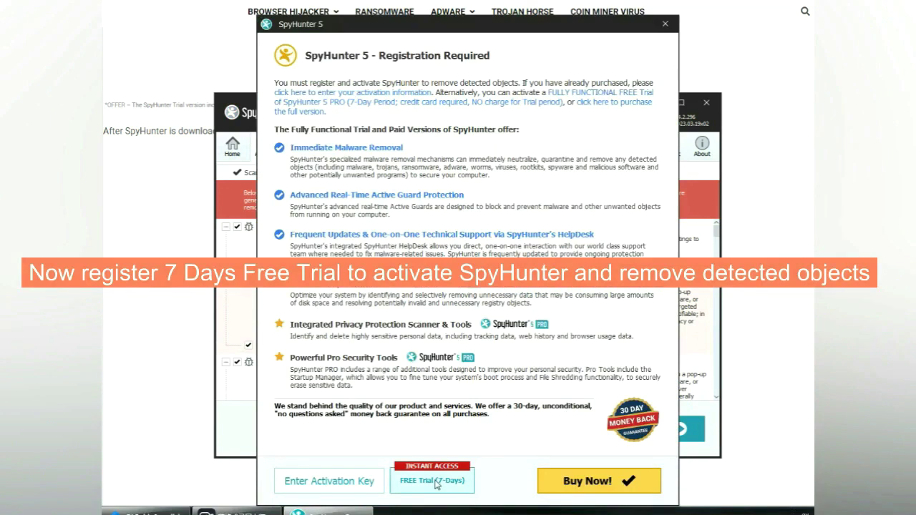
click(432, 481)
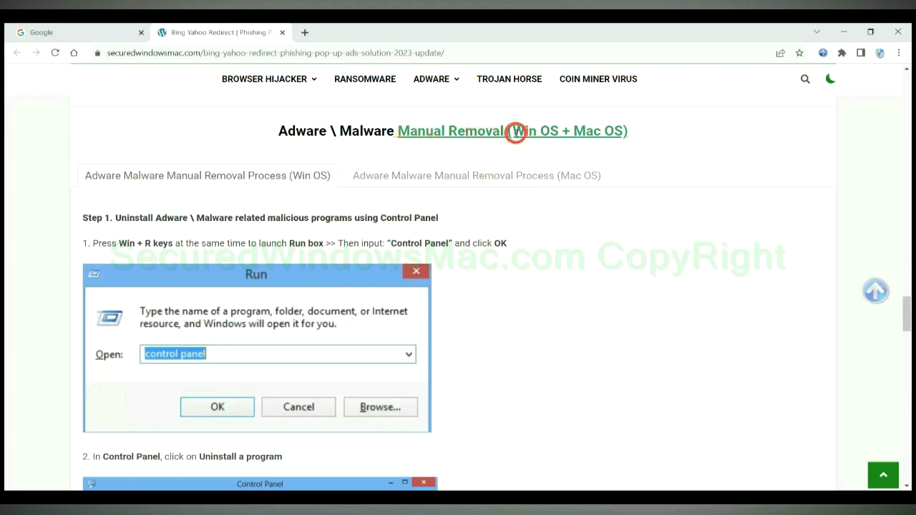
- Toggle the Manual Removal tabs between Mac OS and Win OS, then scroll to Step 1's Control Panel uninstall
drag(515, 132, 558, 131)
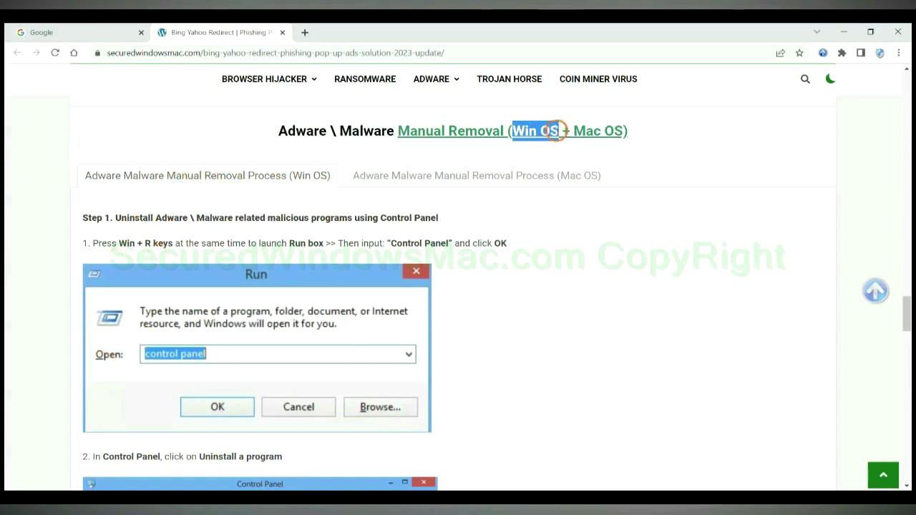
drag(571, 130, 623, 130)
click(471, 173)
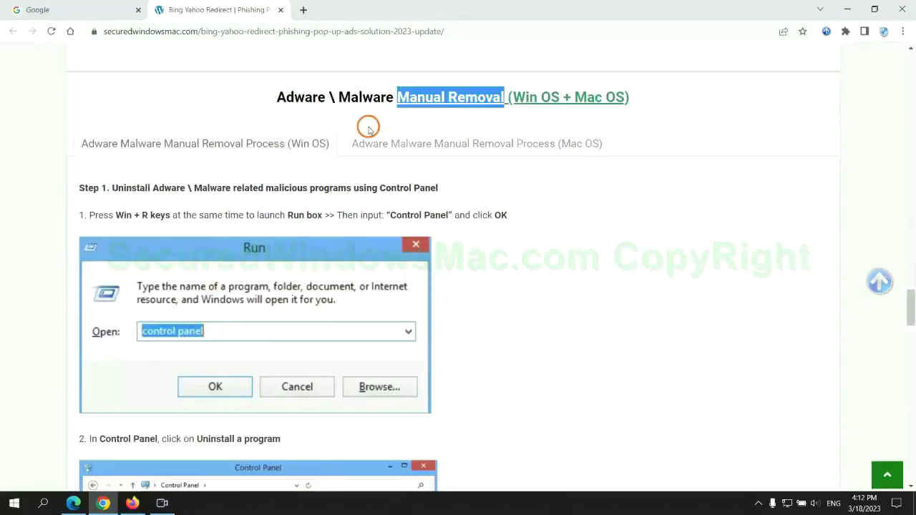
scroll(339, 250, up, 2)
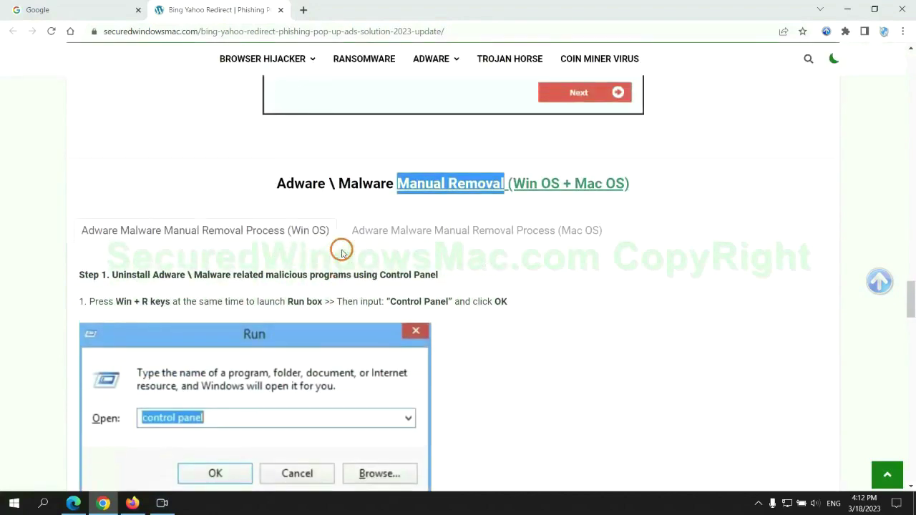
scroll(341, 252, down, 2)
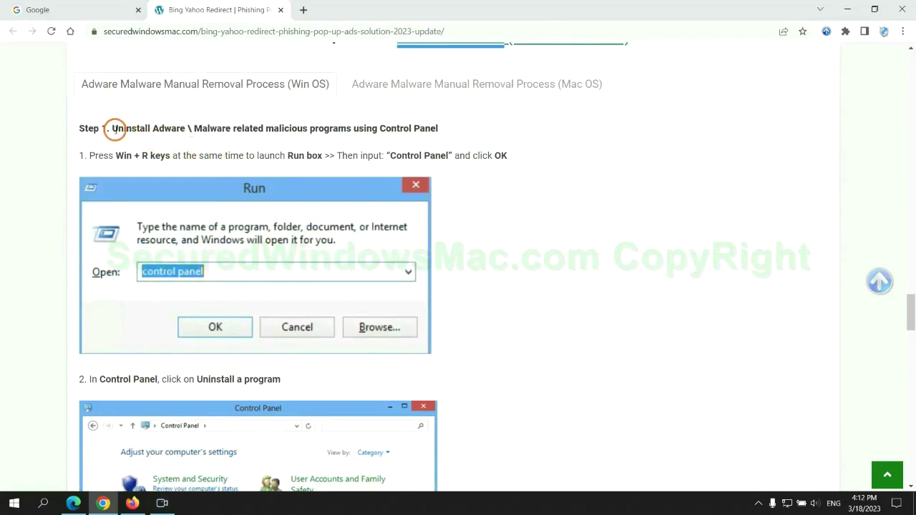
drag(131, 132, 351, 131)
click(607, 186)
scroll(571, 187, down, 2)
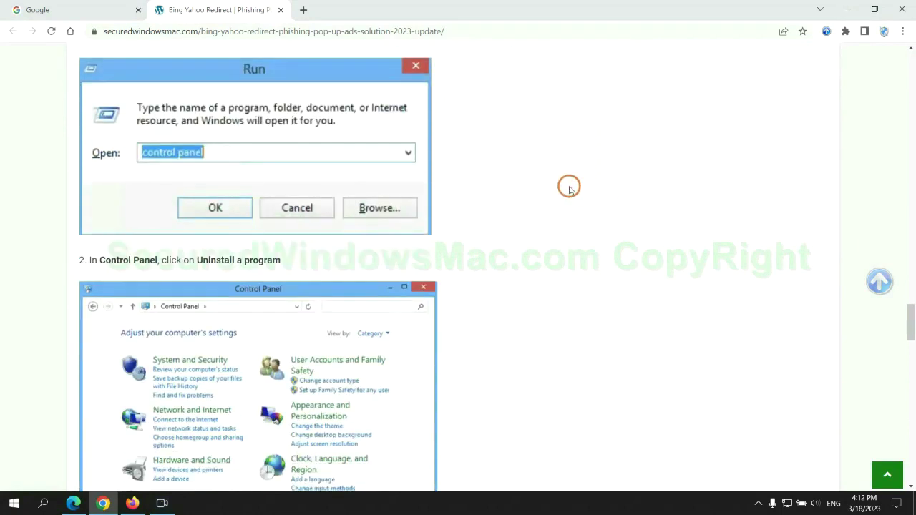
- Launch Control Panel by running 'control panel' from the Windows Run box
key(super+r)
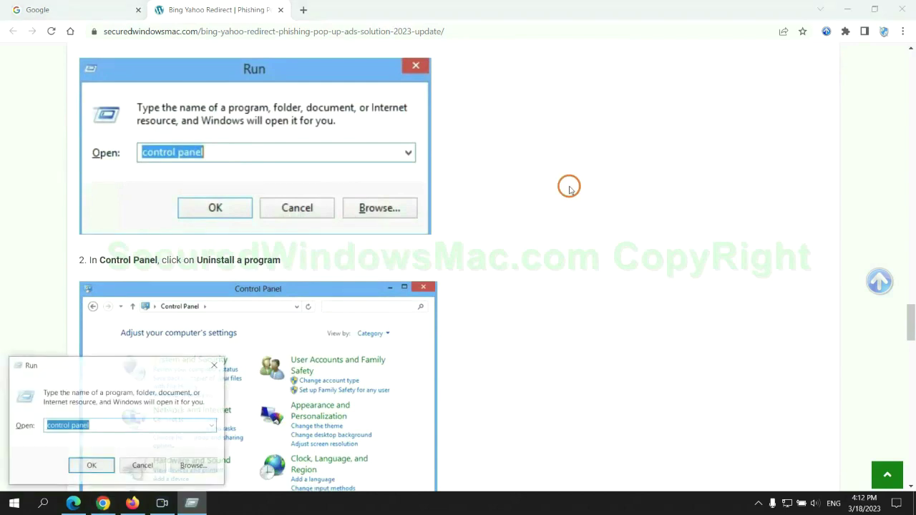
text(cont)
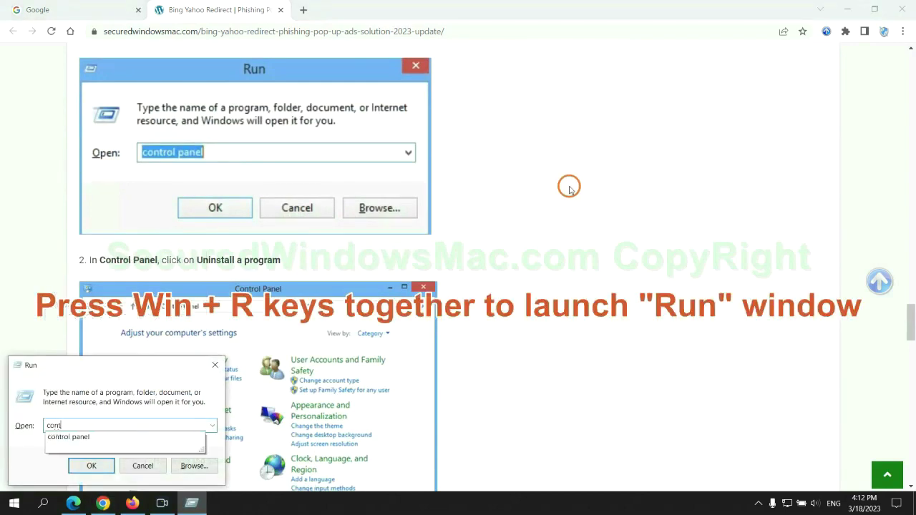
text(rol p)
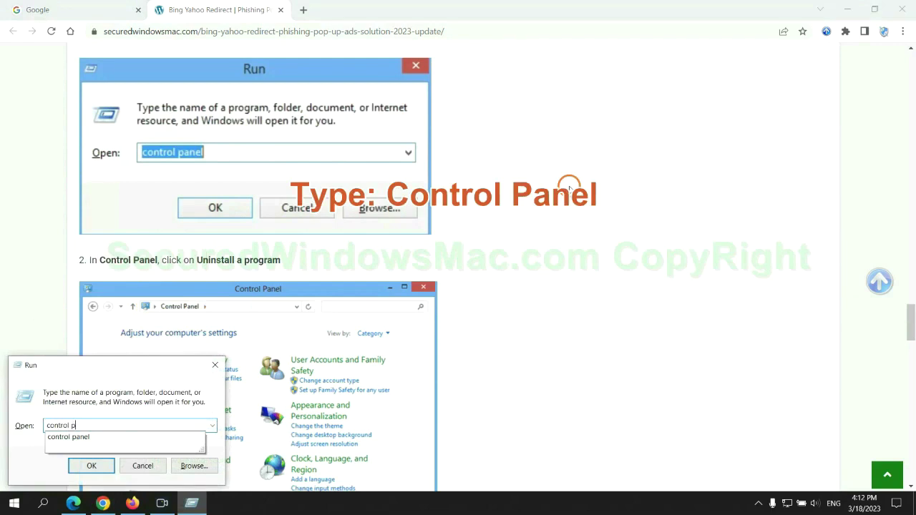
text(anel)
key(Return)
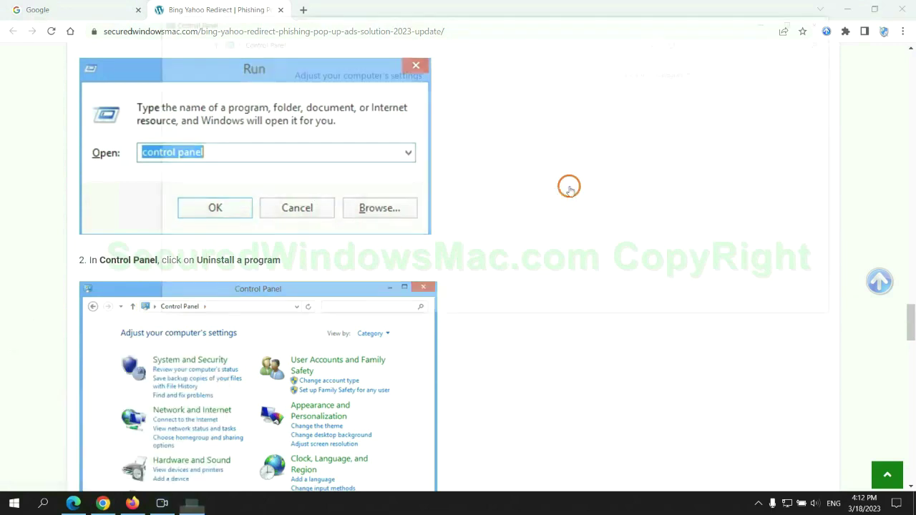
- Locate Lantern in Programs and Features, view its Uninstall/Change option, then close the window
click(363, 252)
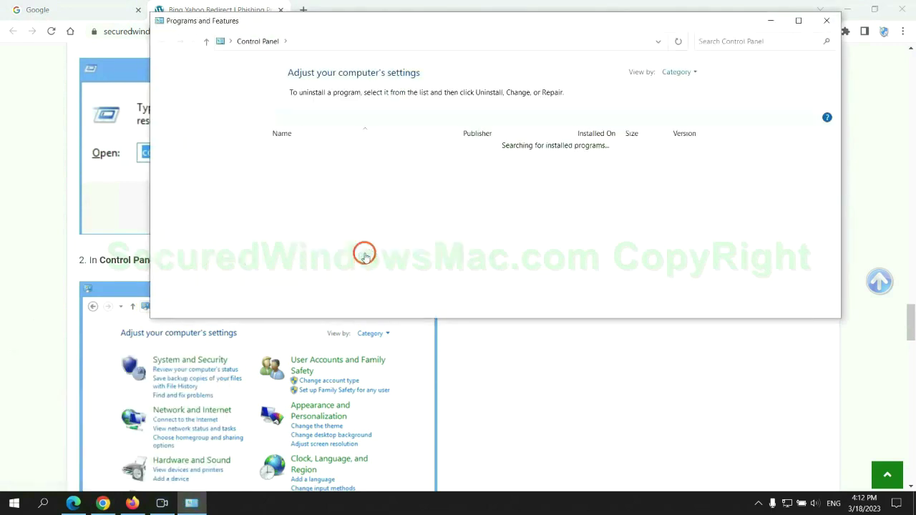
right_click(320, 173)
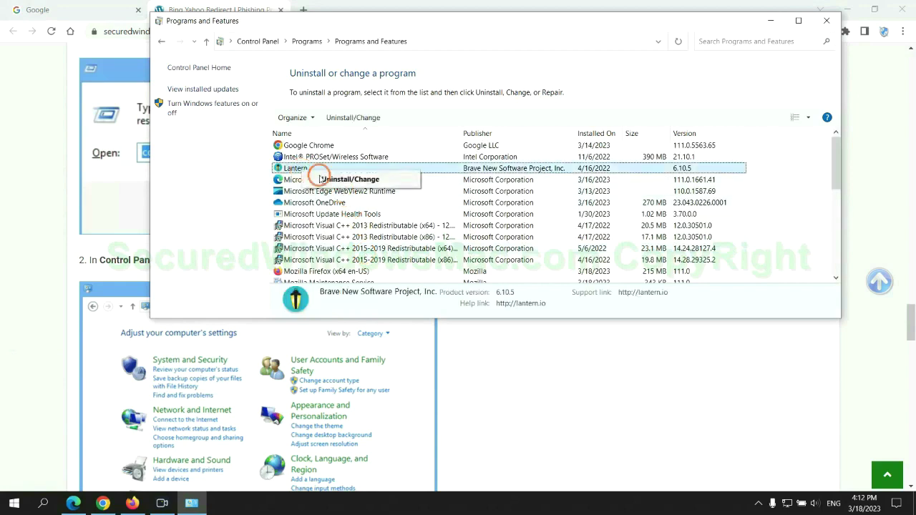
click(826, 22)
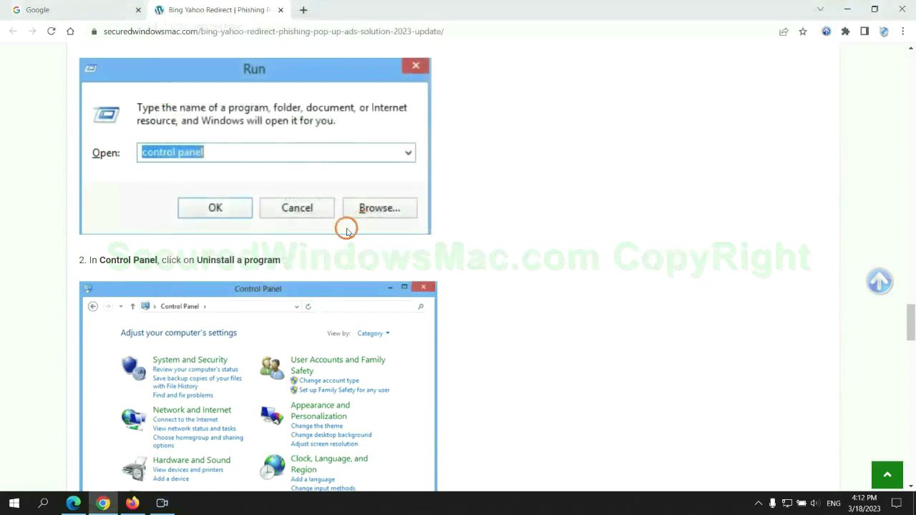
- Scroll the guide to Step 2 on malicious browser extensions, then bring Microsoft Edge forward
scroll(269, 307, down, 5)
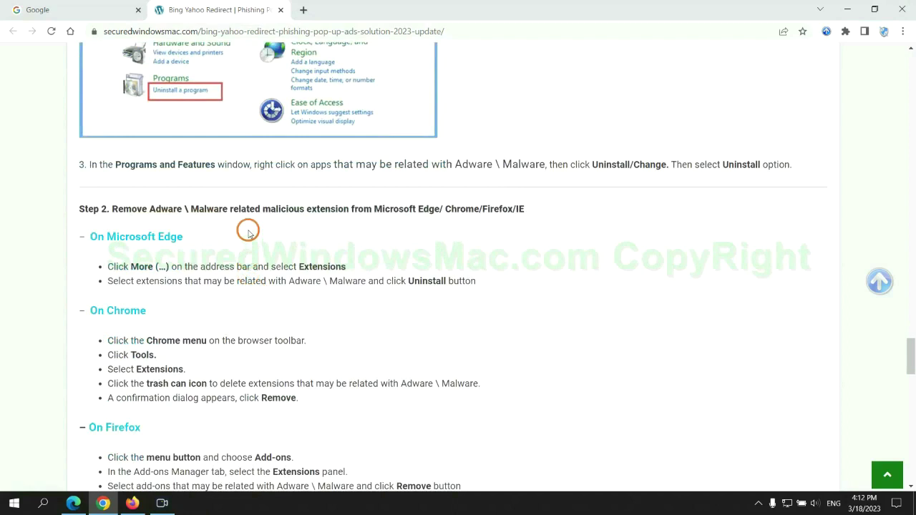
drag(260, 212, 346, 209)
click(362, 214)
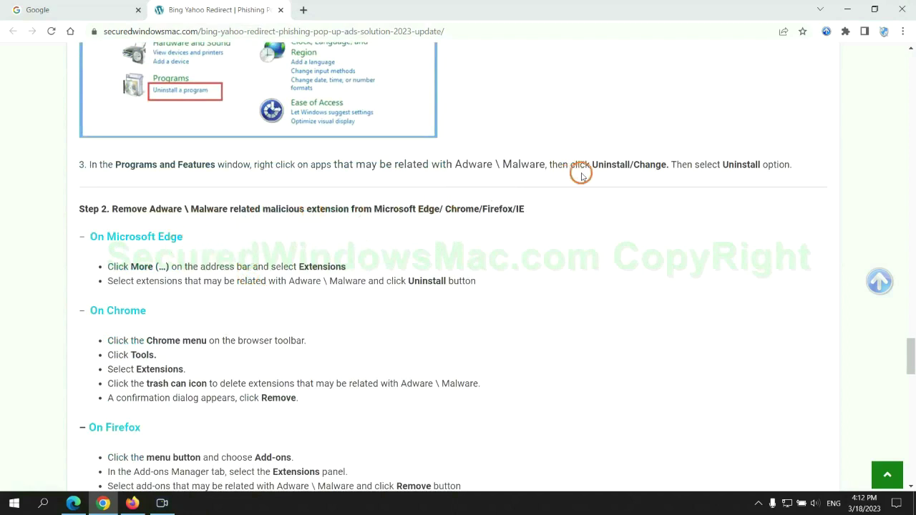
click(75, 500)
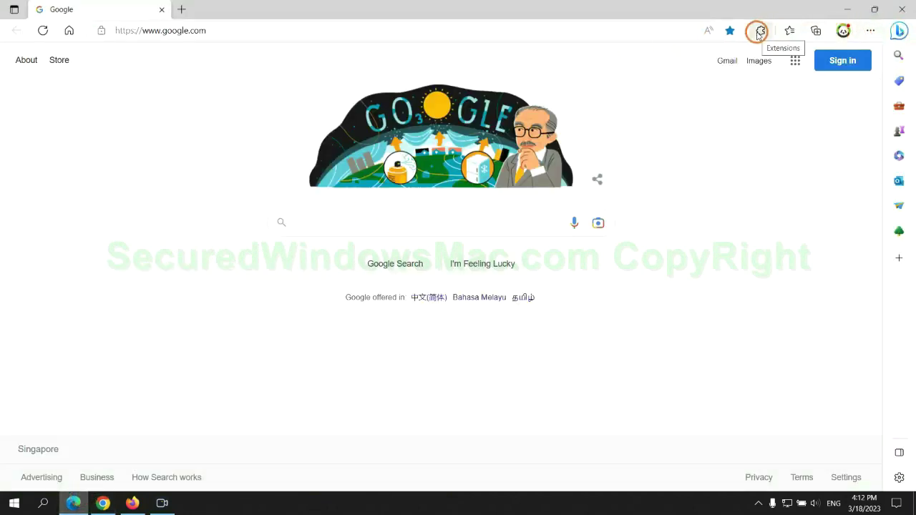
- Remove McAfee® WebAdvisor from Edge's Manage extensions page and close that tab
click(758, 32)
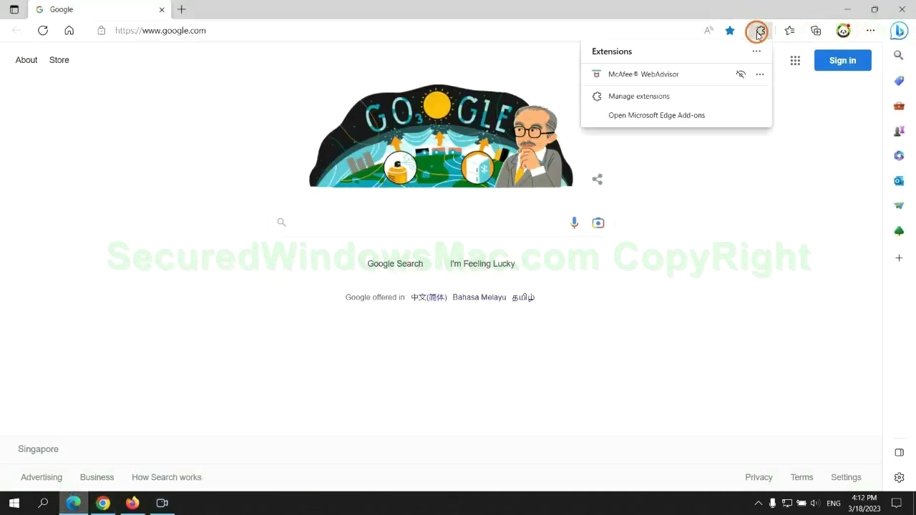
click(634, 95)
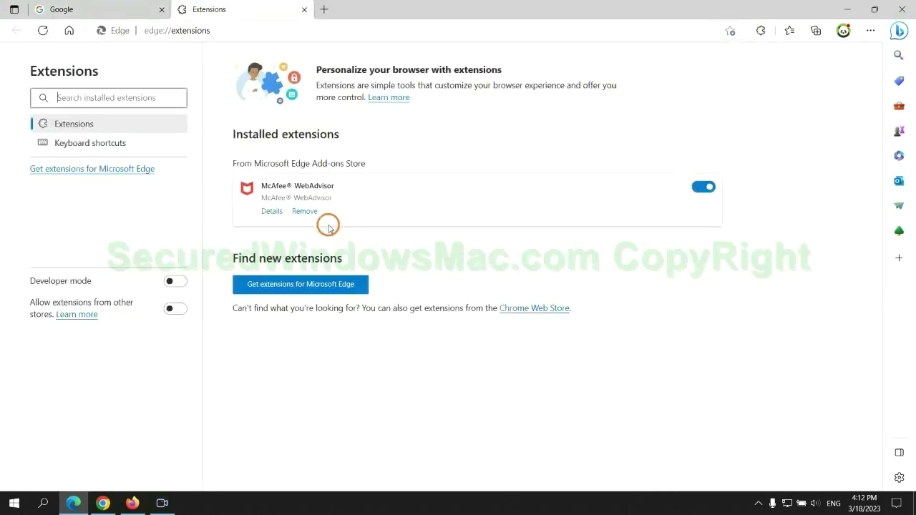
click(304, 211)
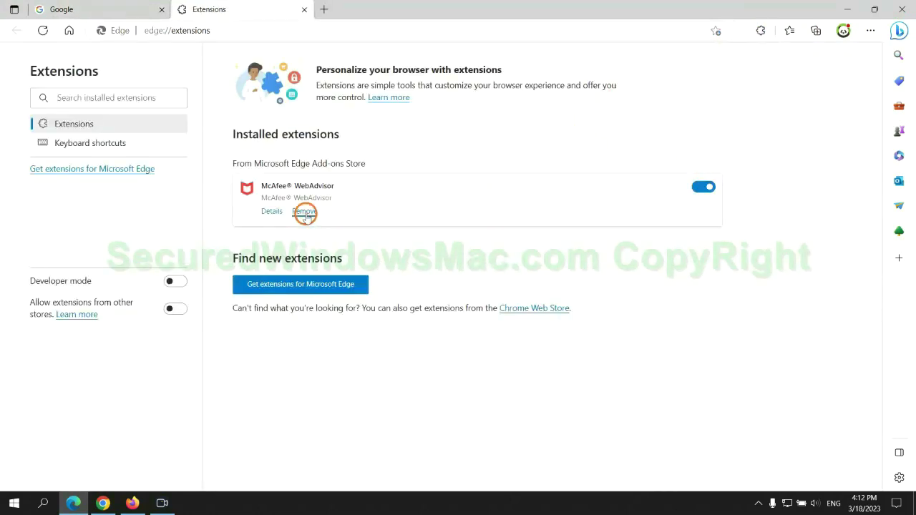
click(660, 113)
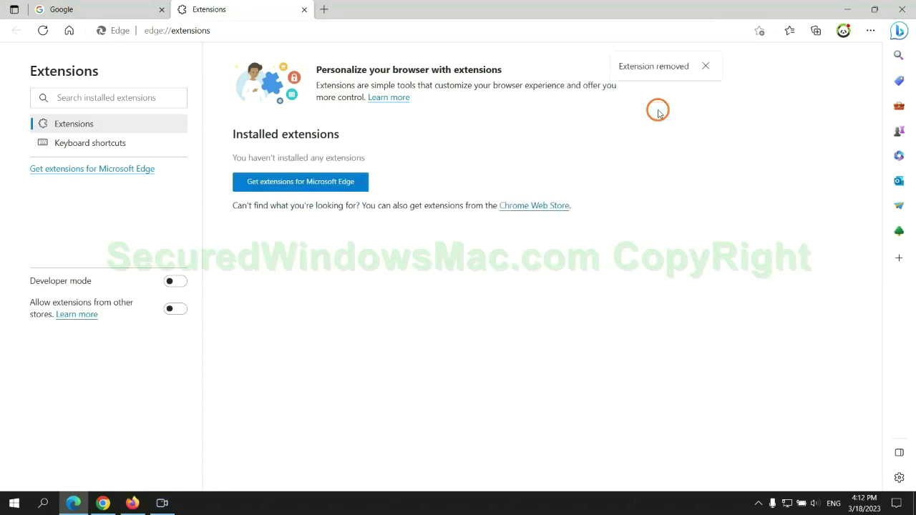
click(305, 10)
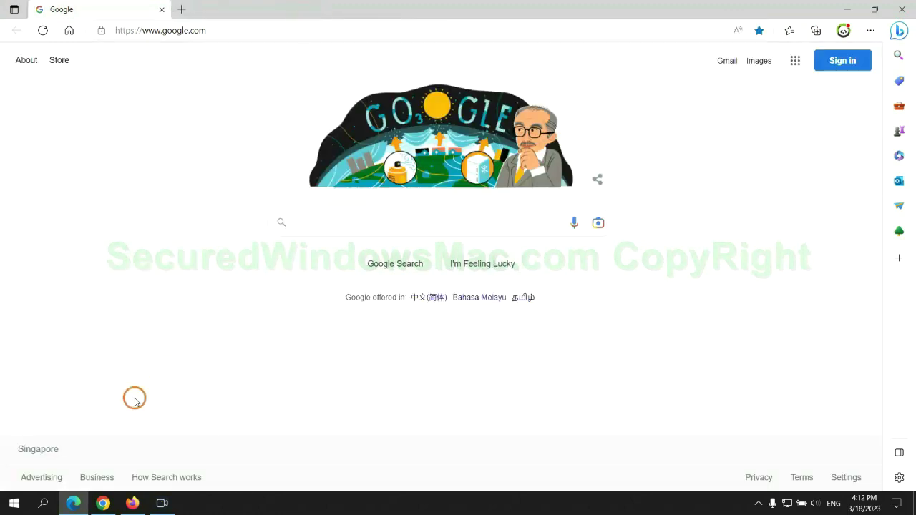
- Back in Chrome, remove the Ecosia search engine extension from Manage extensions
click(105, 503)
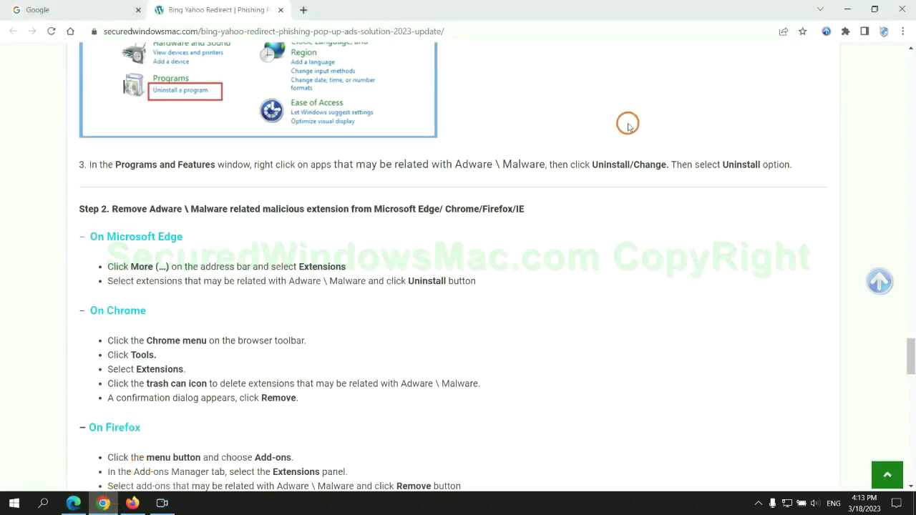
click(845, 31)
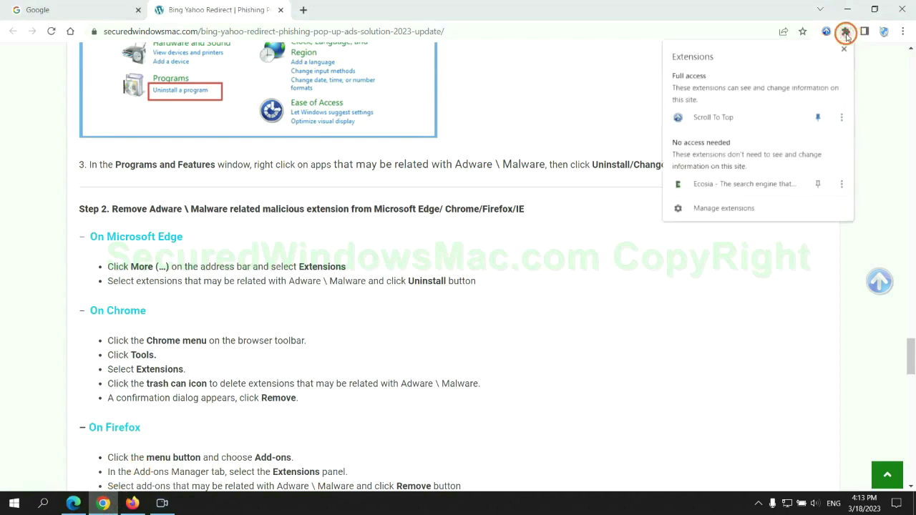
click(745, 209)
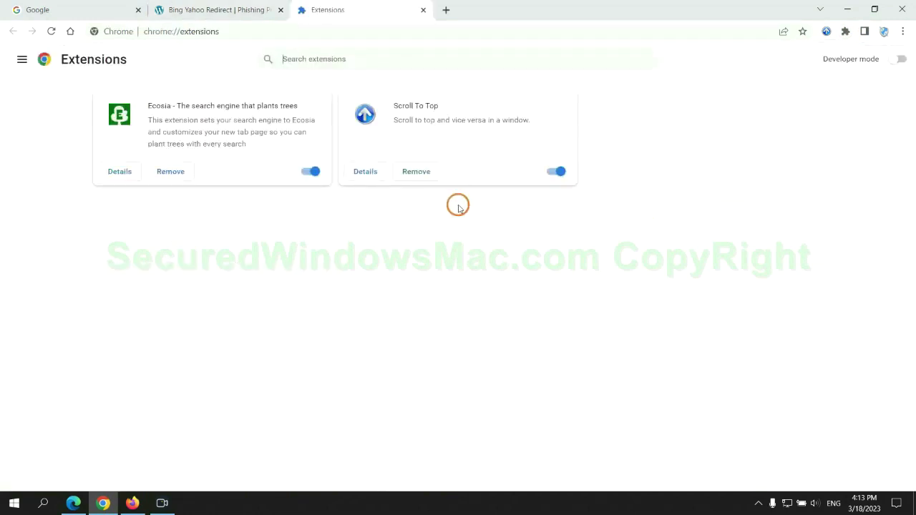
click(170, 171)
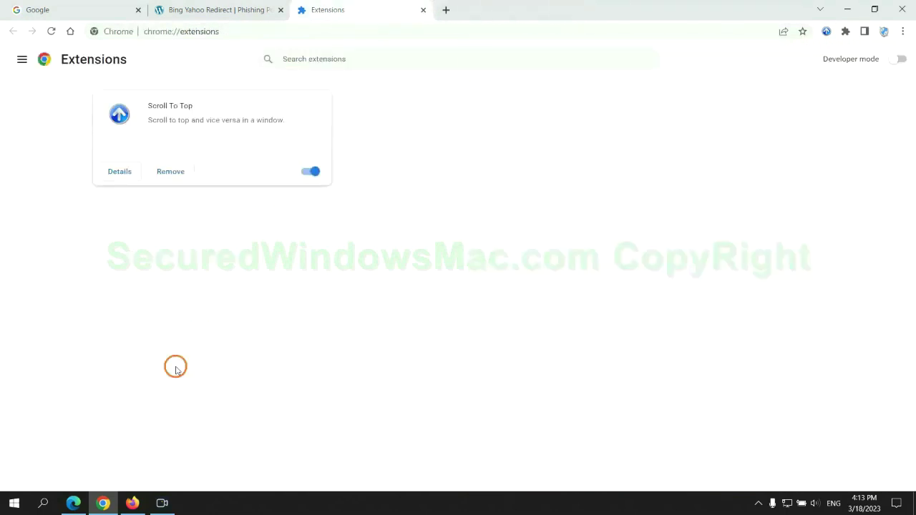
- Remove Enhancer for YouTube™ in Firefox's add-ons manager, then highlight the guide's registry-cleaning step
click(133, 500)
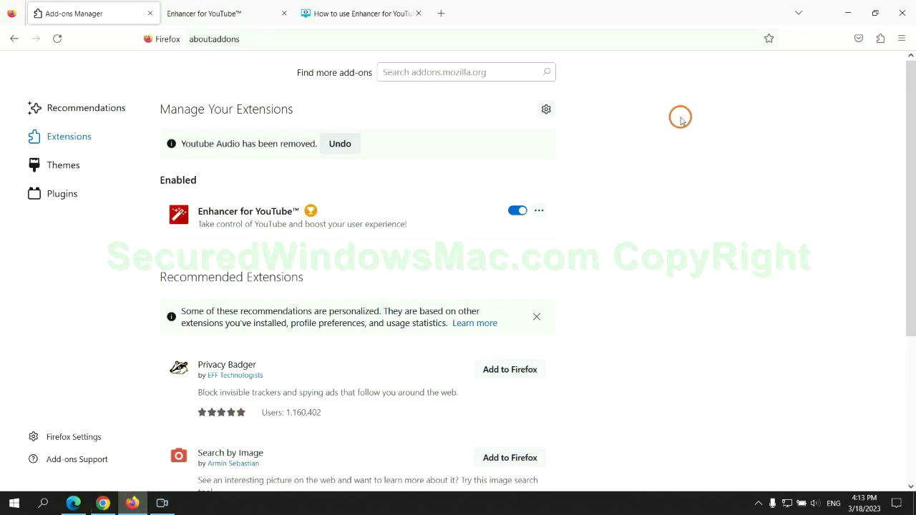
click(879, 40)
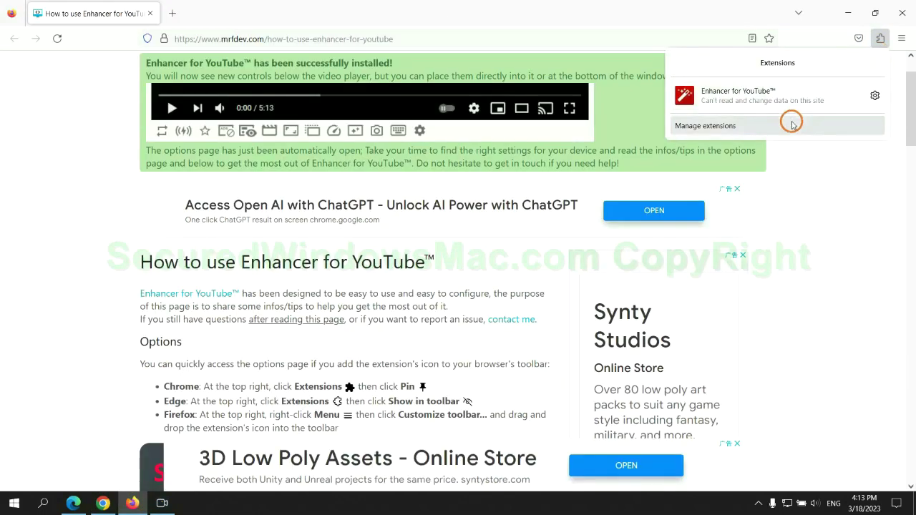
click(790, 125)
click(538, 174)
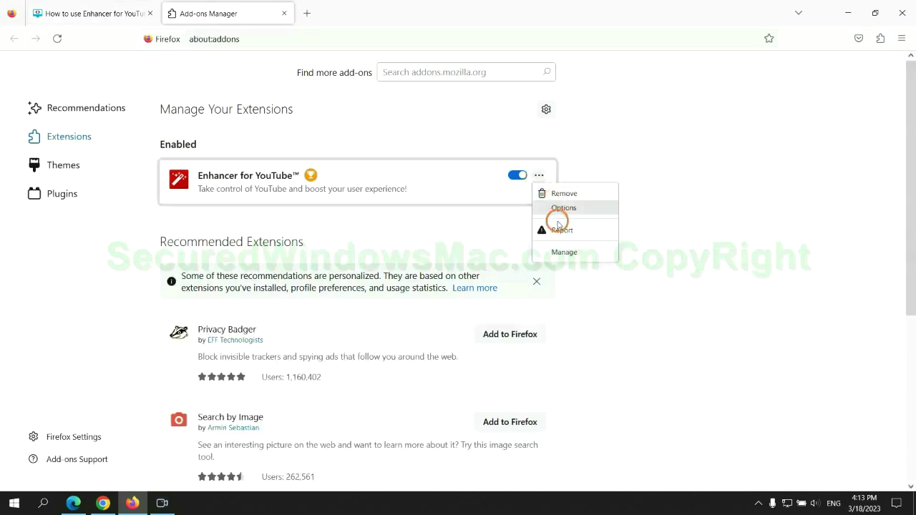
click(558, 193)
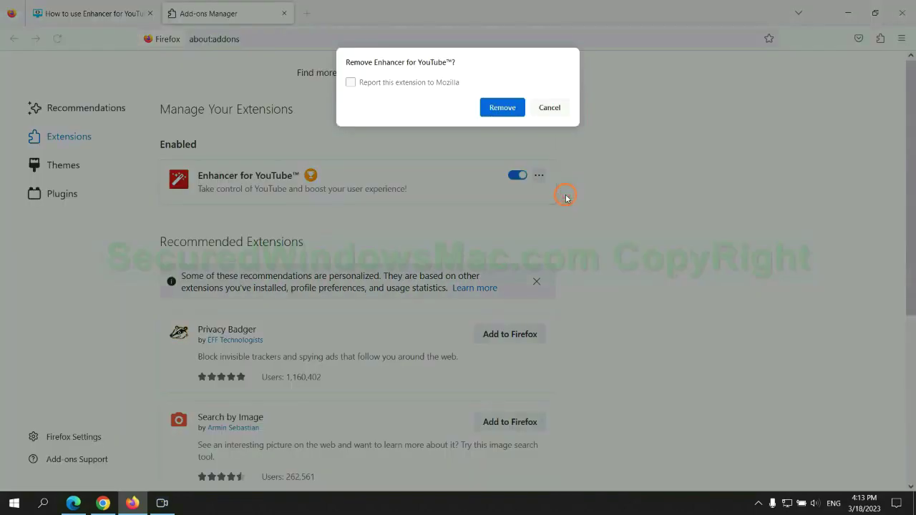
click(508, 108)
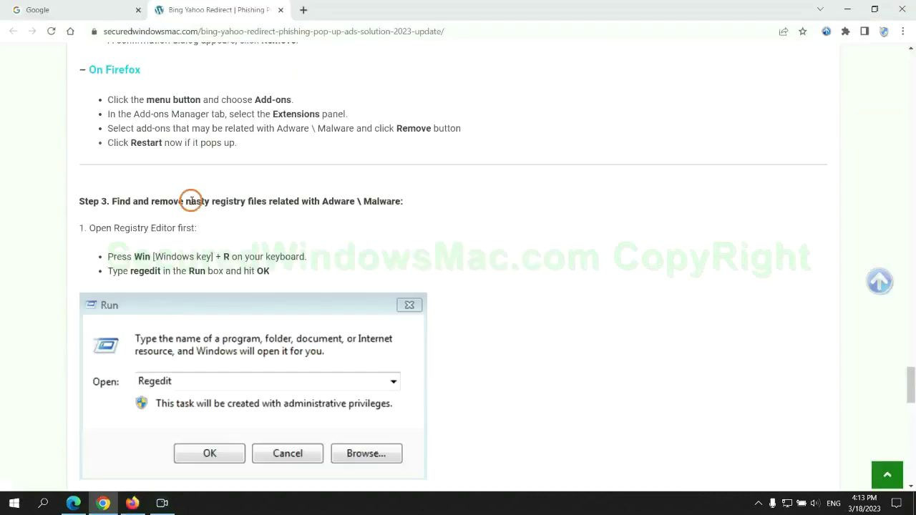
drag(212, 201, 265, 213)
- Launch Registry Editor by running regedit from the Run box
click(239, 225)
scroll(239, 225, down, 2)
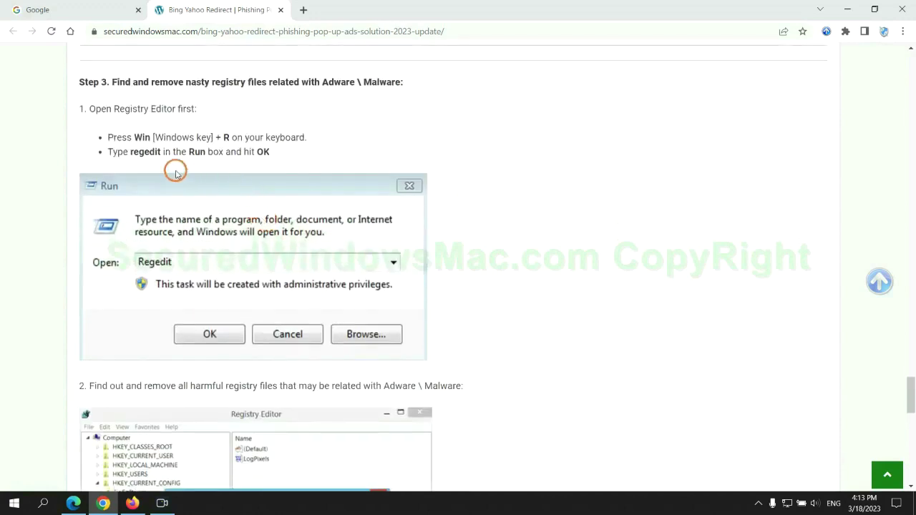
key(super+r)
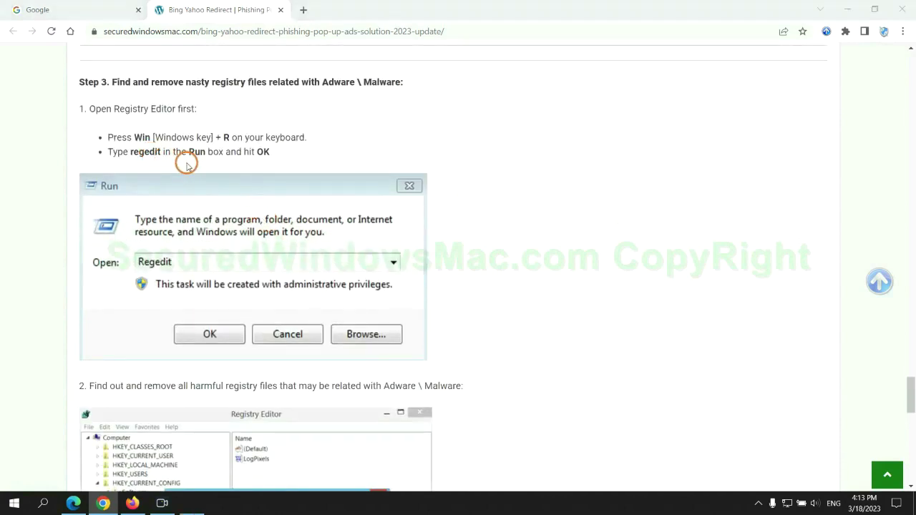
text(re)
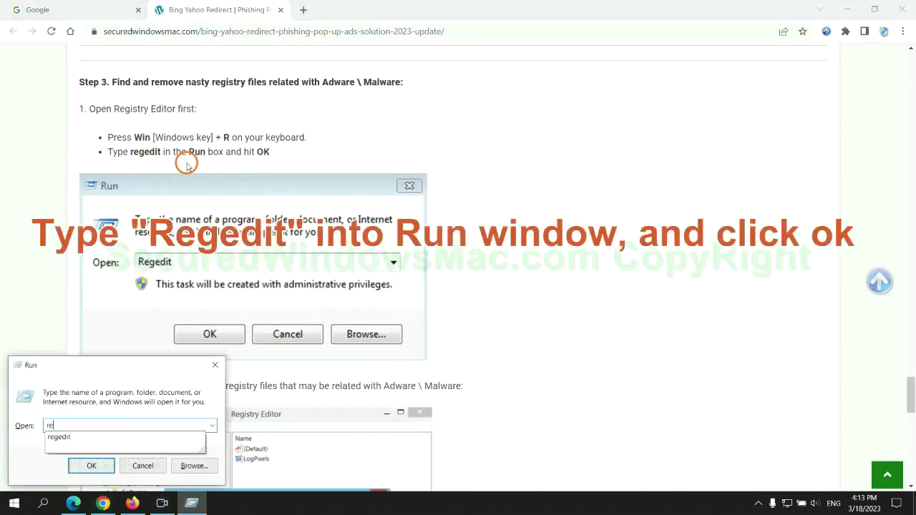
text(gedit)
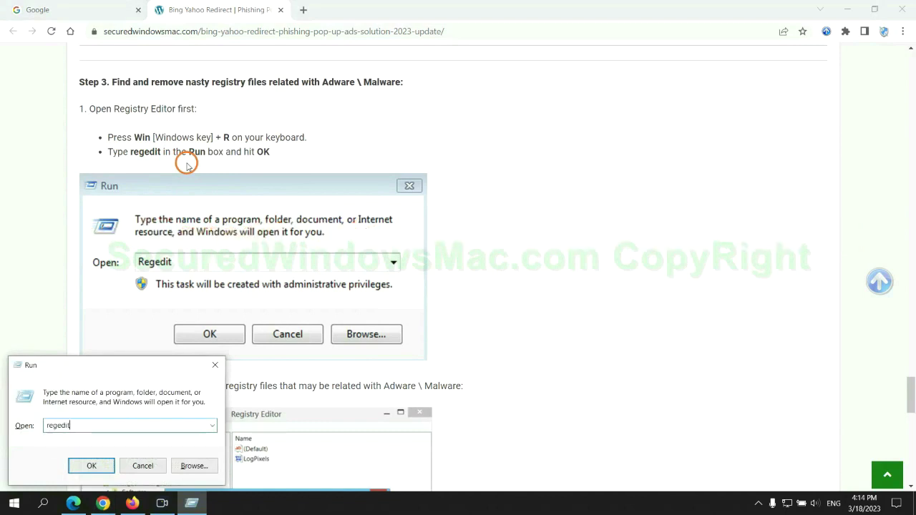
key(Return)
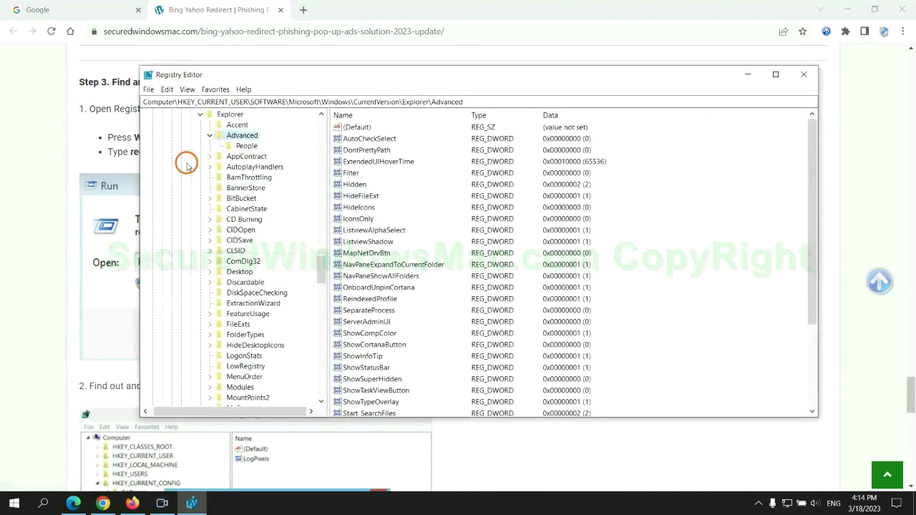
- Search the registry for 'Apps' and bring up actions for the StoreAppsOnTaskbar value
click(166, 90)
click(197, 170)
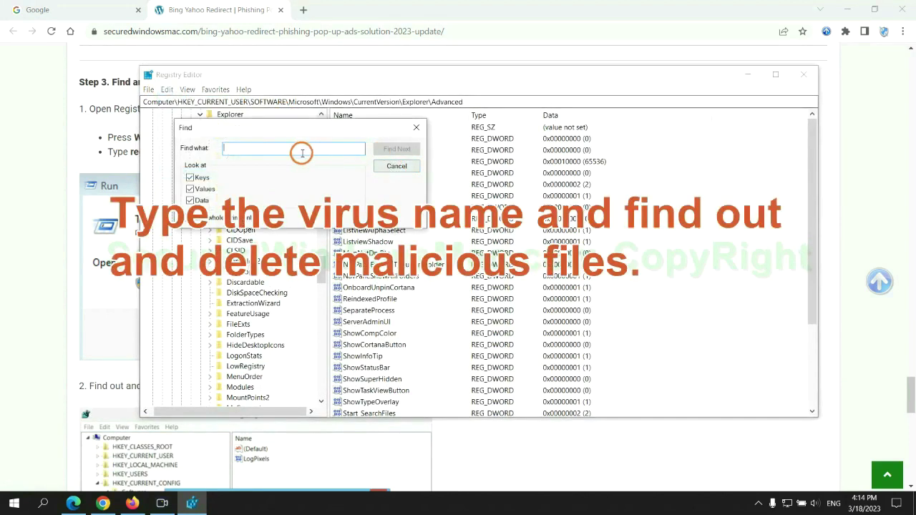
text(Ap)
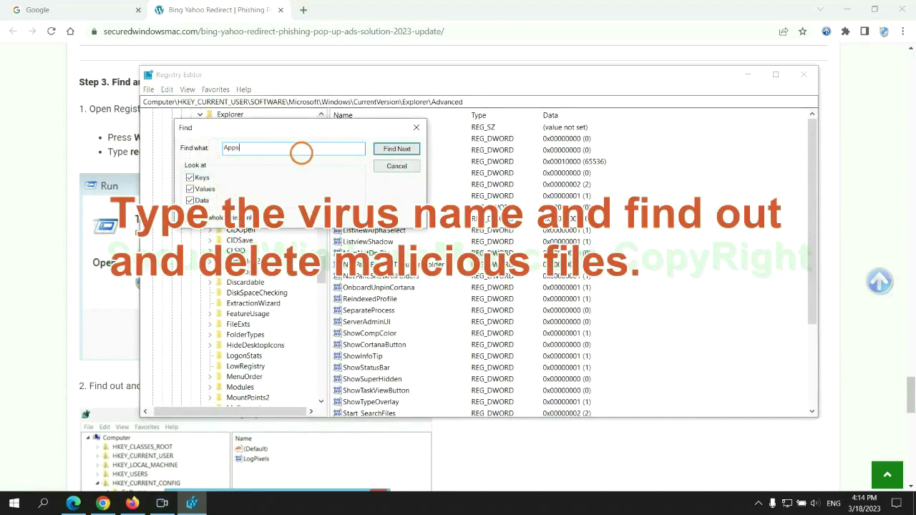
text(ps)
key(Return)
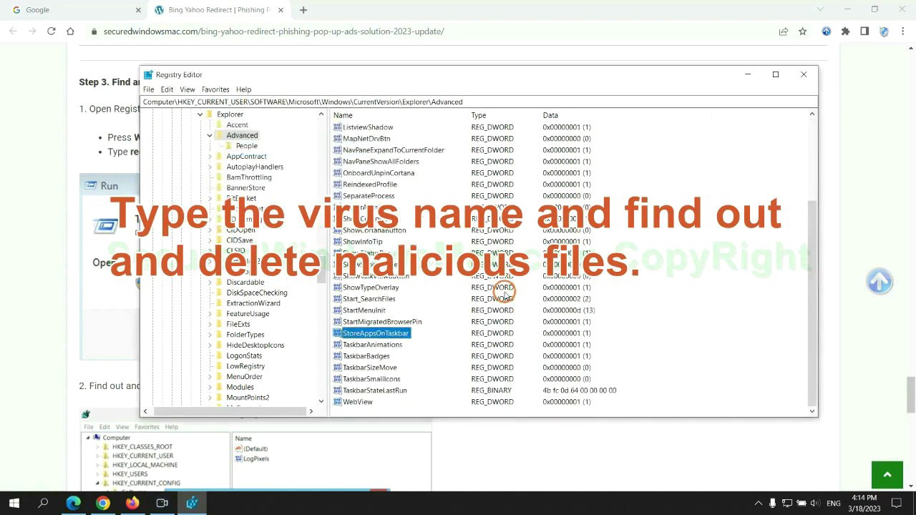
right_click(412, 335)
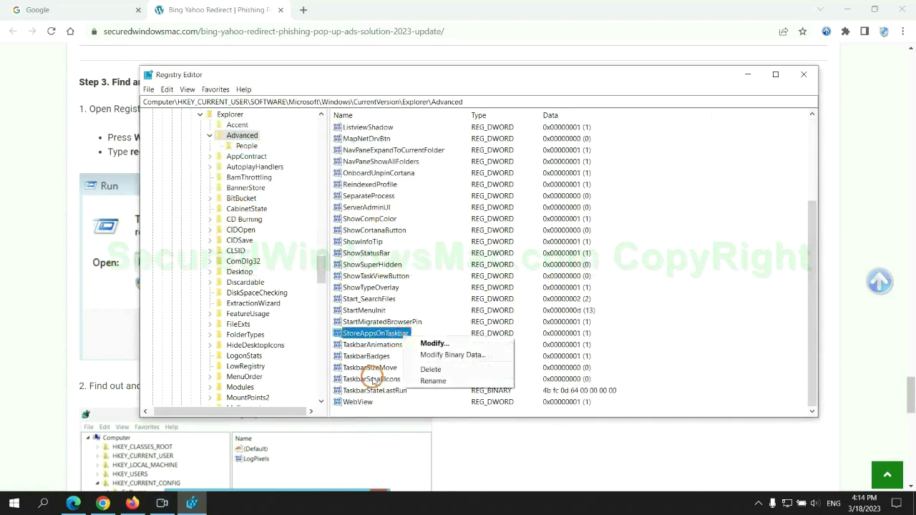
- Scroll the guide down to Step 4 and highlight the word Reset in its heading
click(431, 370)
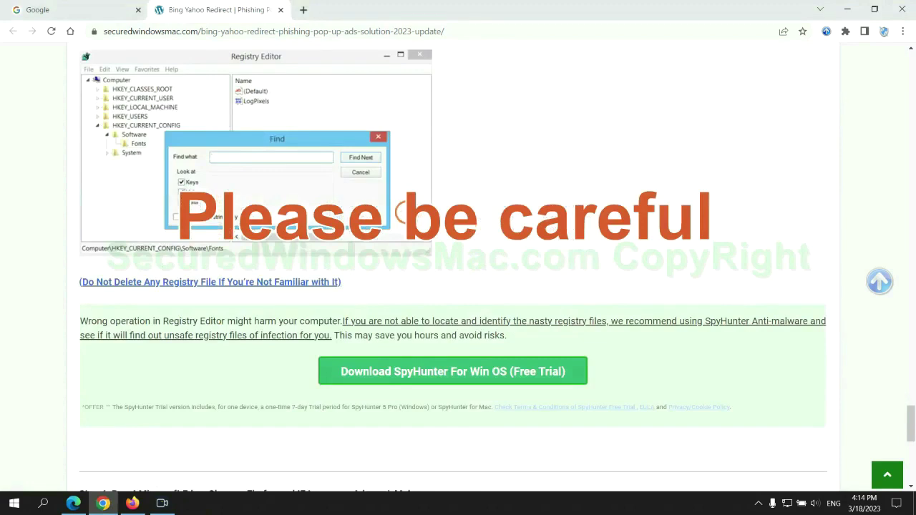
scroll(405, 214, down, 1)
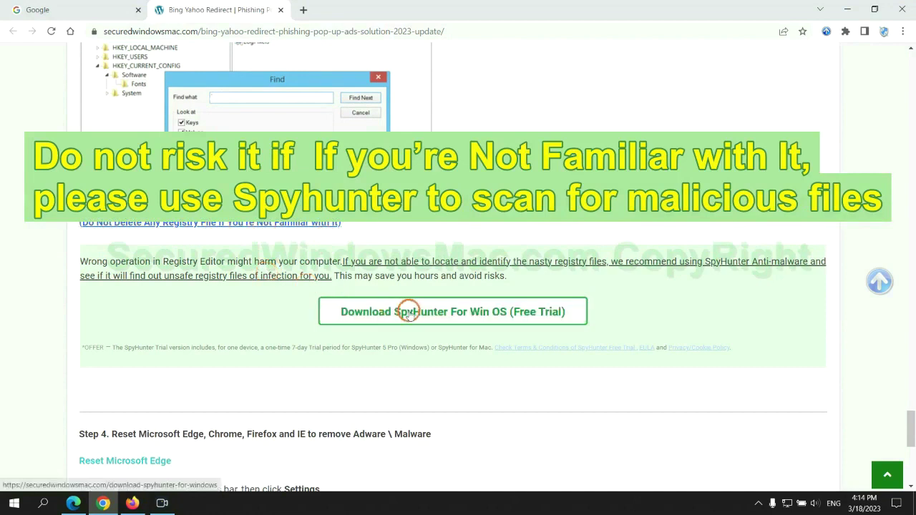
scroll(408, 313, down, 5)
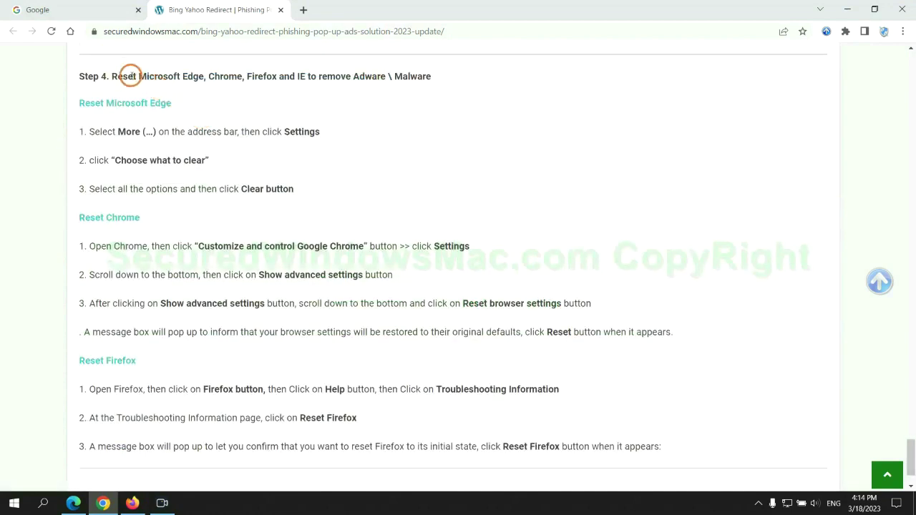
double_click(121, 75)
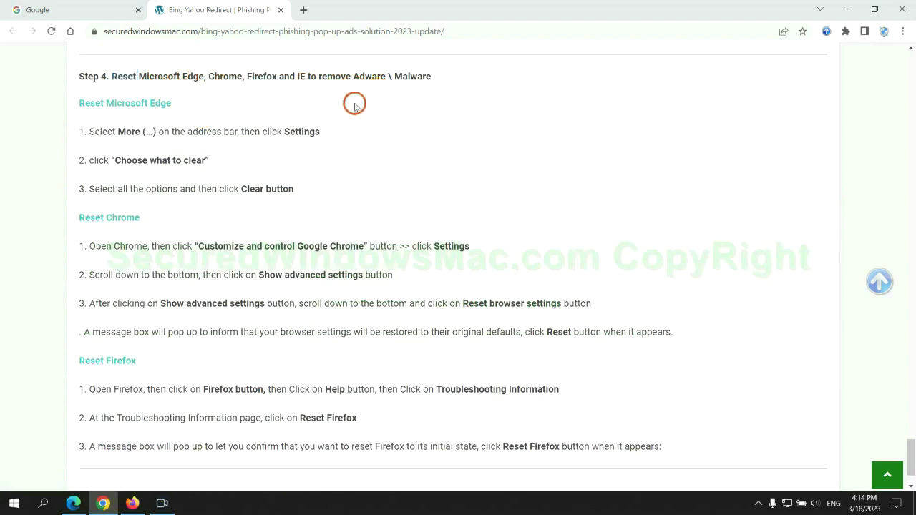
- In Edge, open Clear browsing data under Privacy, search, and services settings, then return to Chrome
click(71, 501)
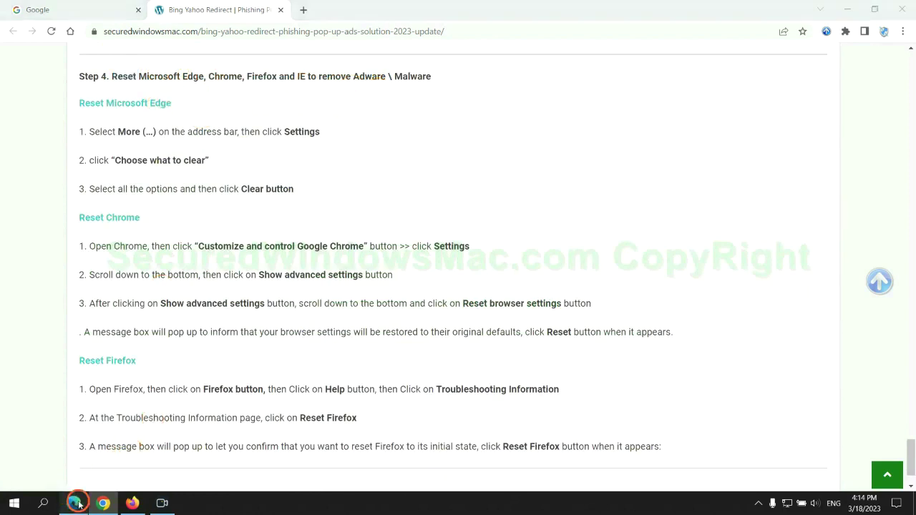
click(868, 33)
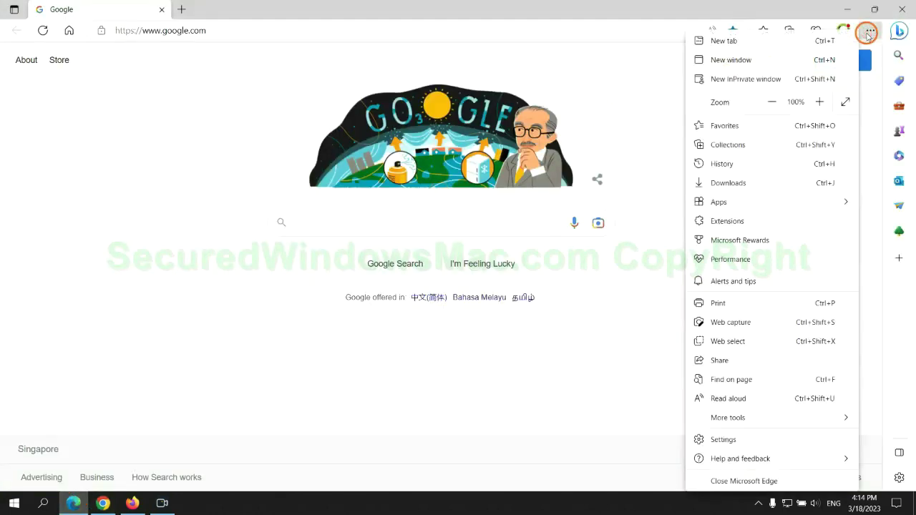
click(717, 439)
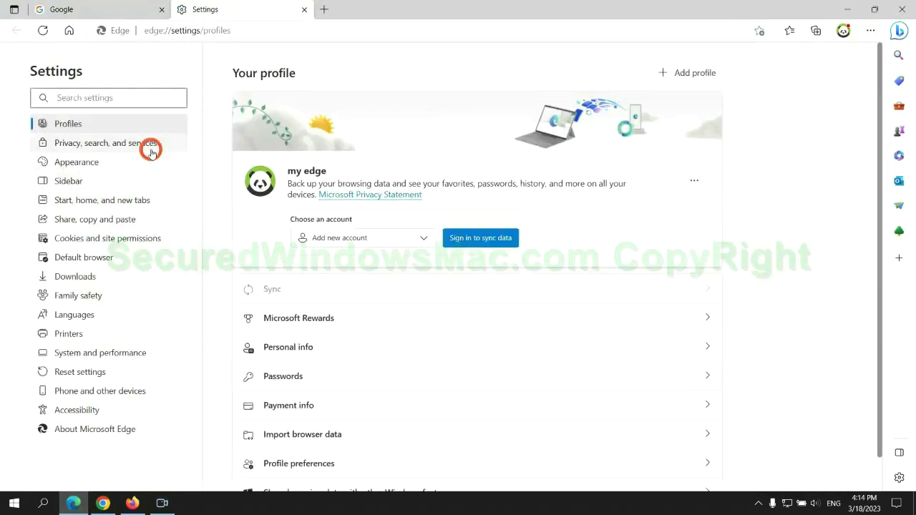
click(150, 149)
scroll(758, 322, down, 3)
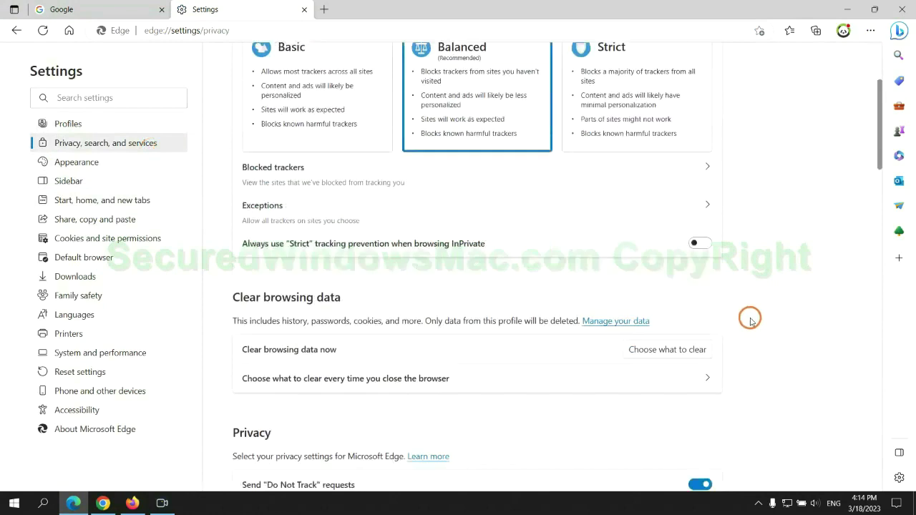
click(679, 333)
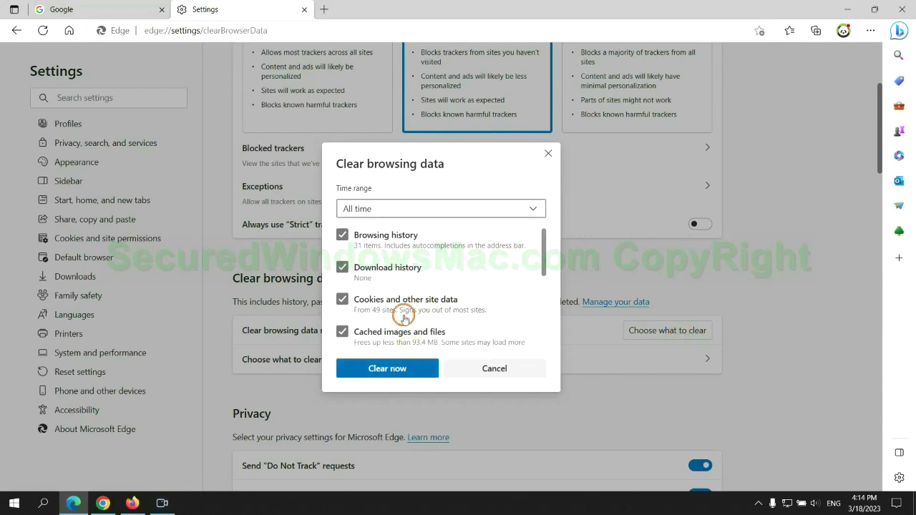
click(103, 503)
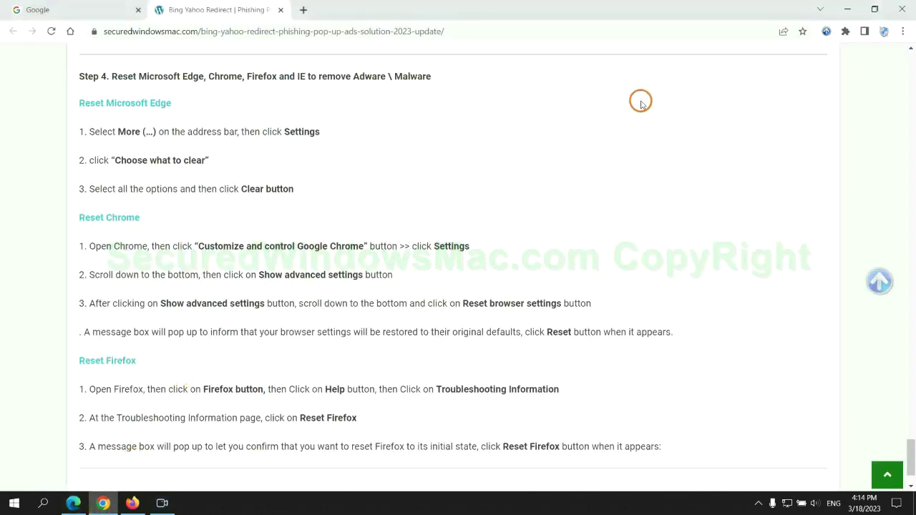
- Open Chrome settings and choose Restore settings to their original defaults
click(902, 32)
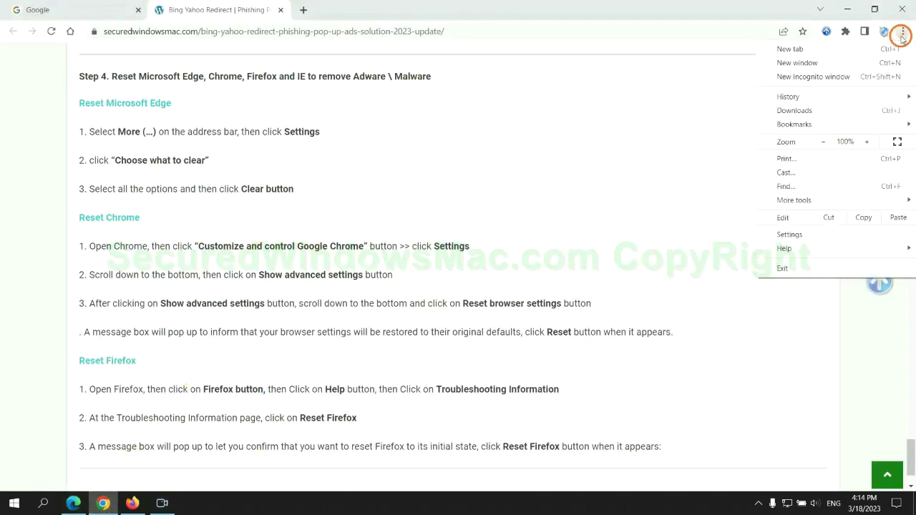
click(795, 234)
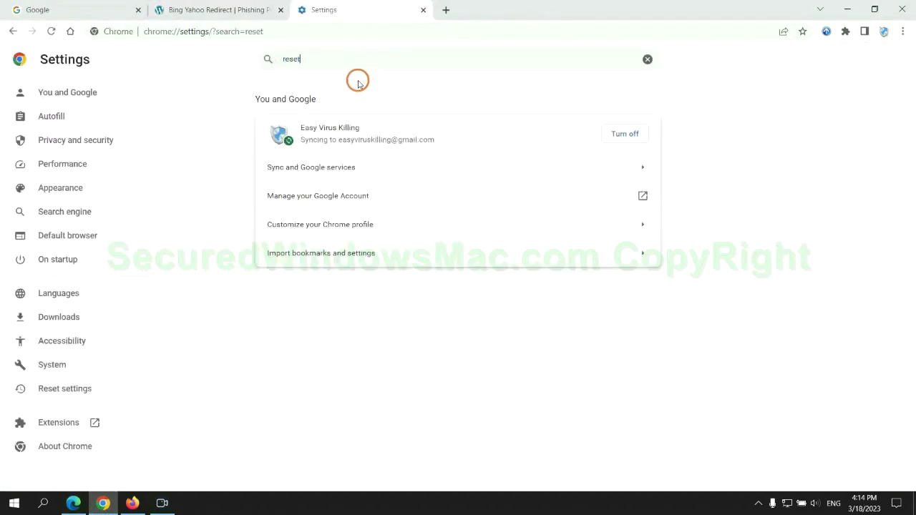
click(480, 319)
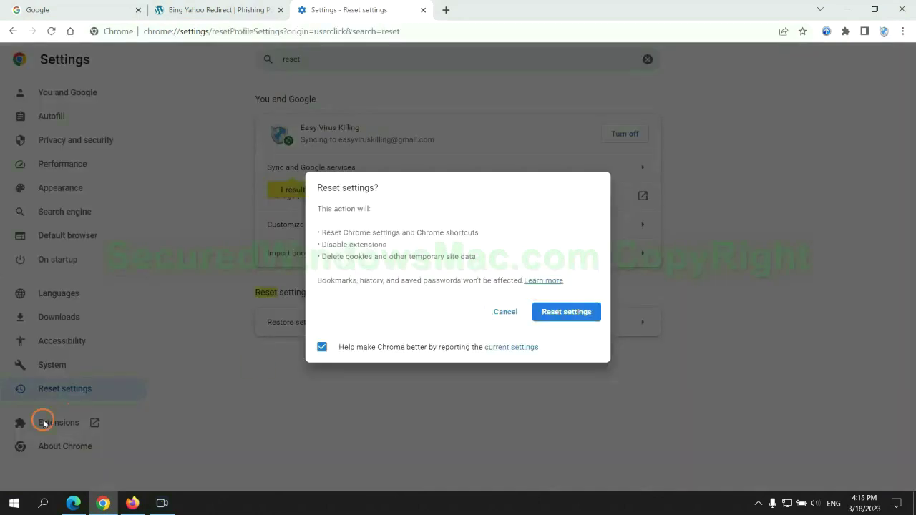
- Refresh Firefox from its Troubleshooting Information page, then highlight the guide's closing SpyHunter note
click(131, 493)
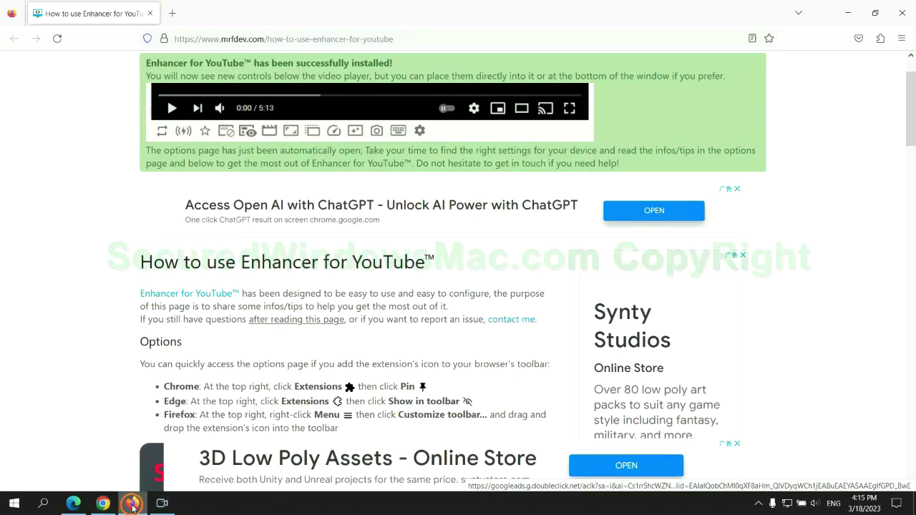
click(900, 40)
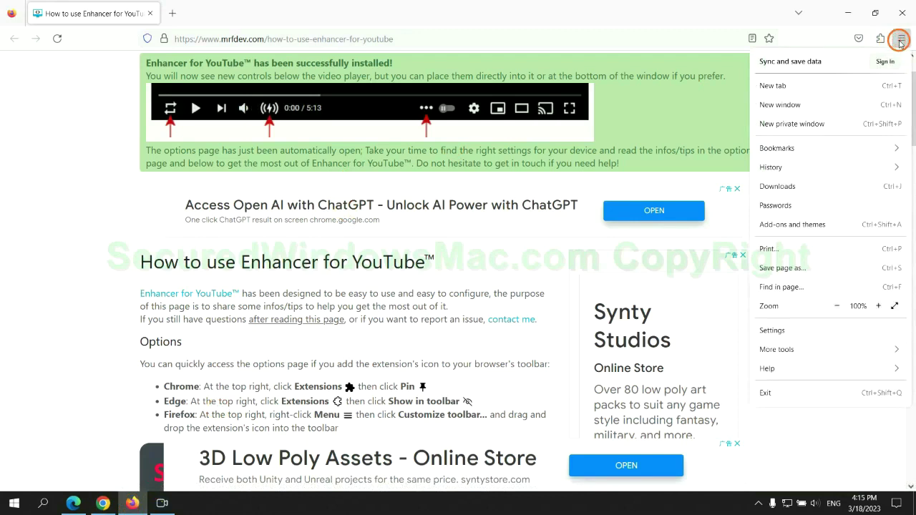
click(778, 368)
click(817, 146)
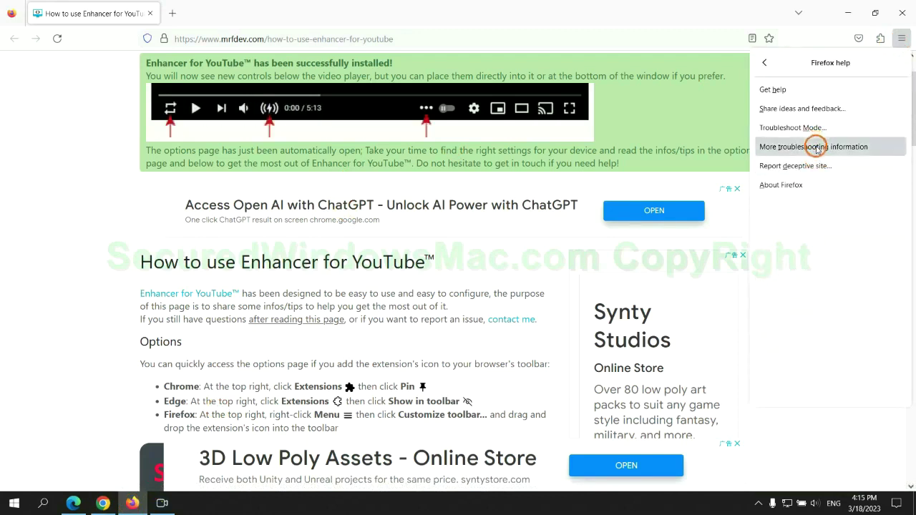
click(630, 137)
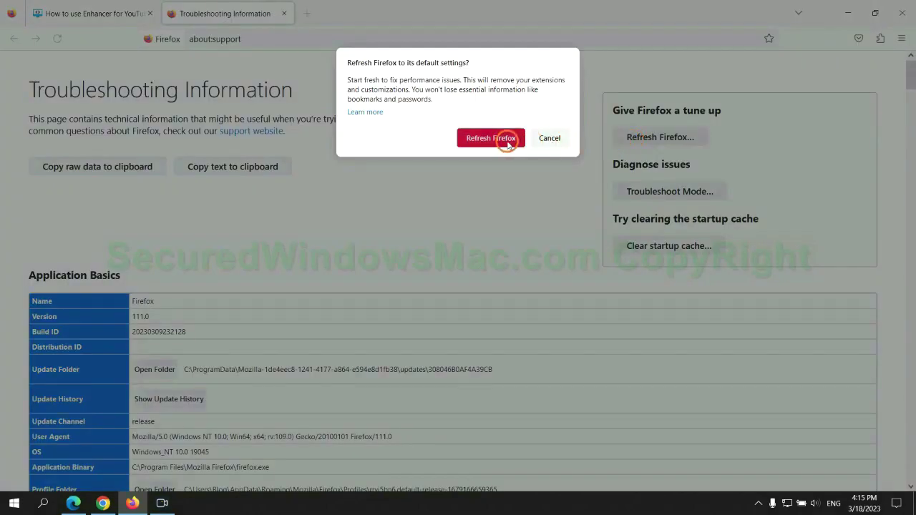
click(103, 503)
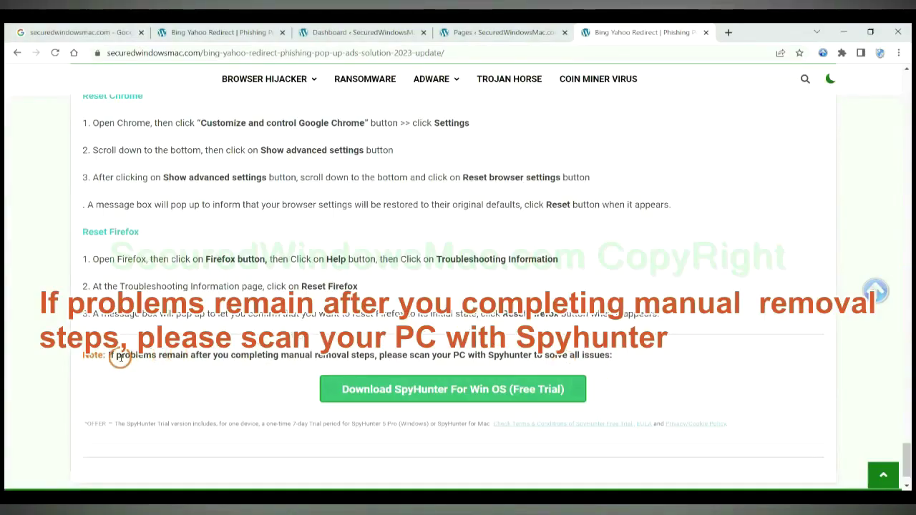
drag(107, 355, 202, 359)
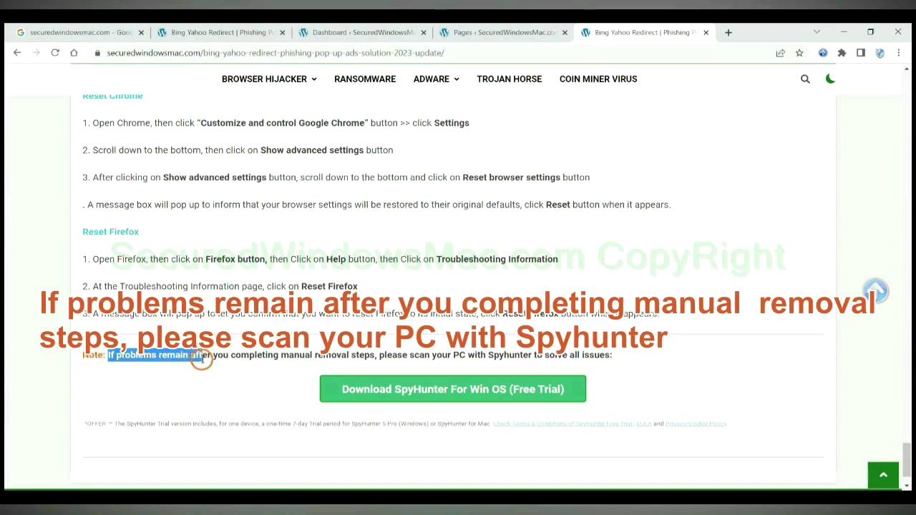